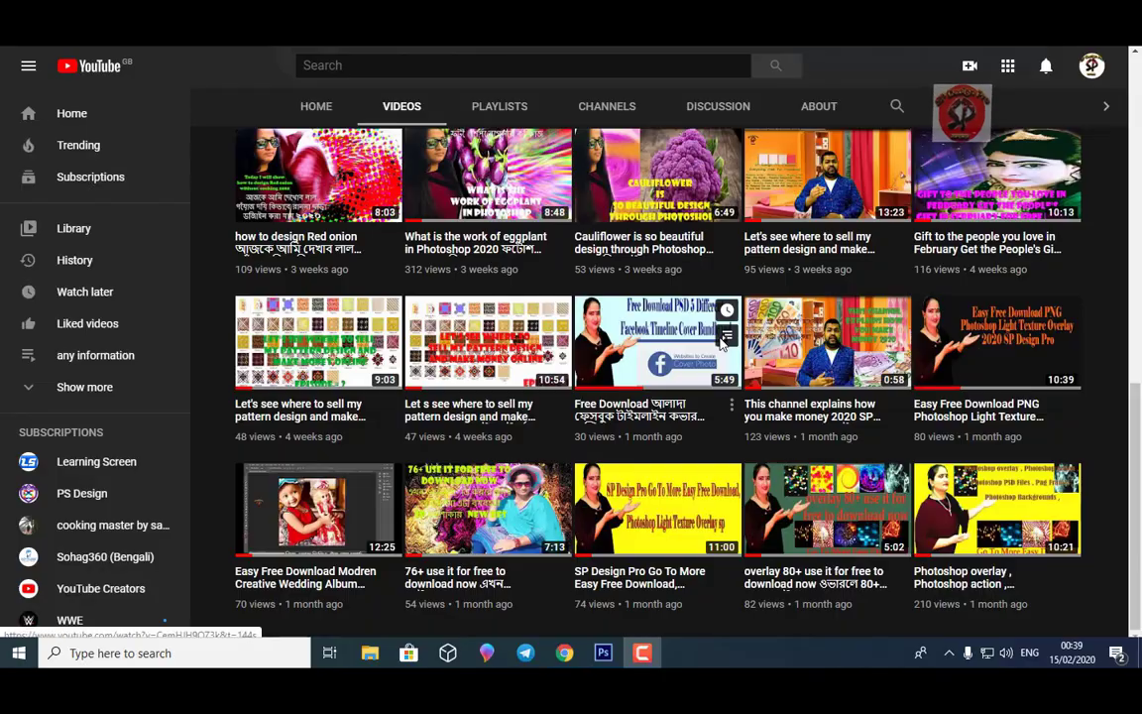
# - Scroll through the tutorial channel page and switch to its playlists
pyautogui.scroll(3, 607, 312)
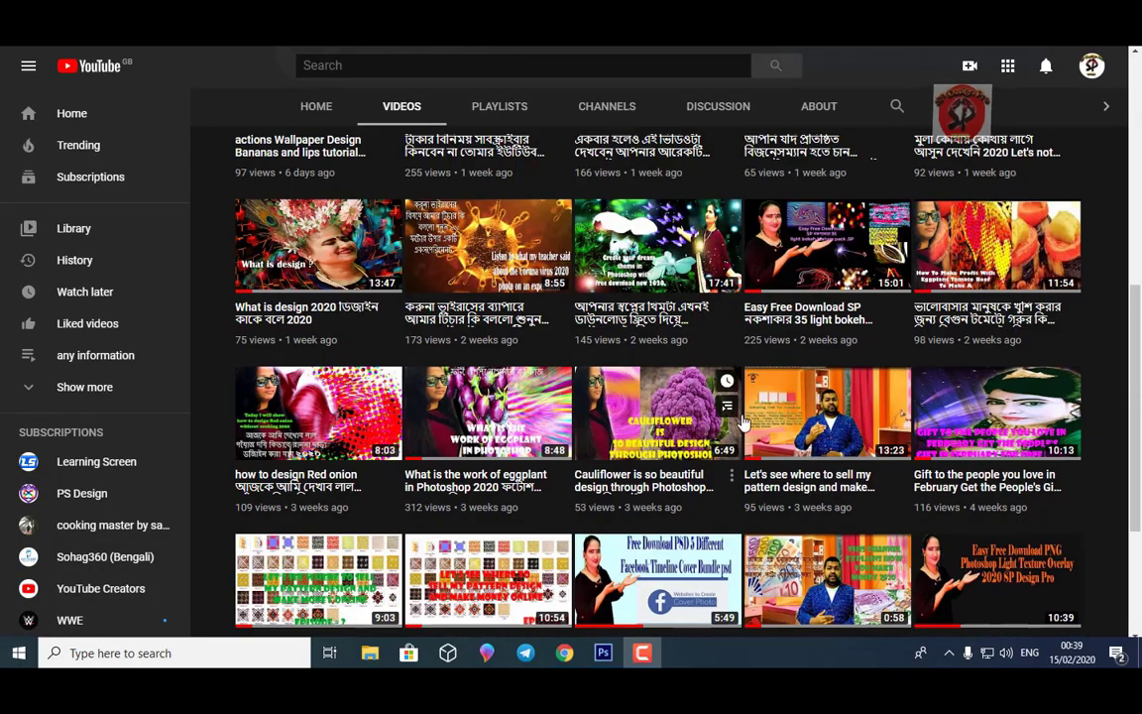
pyautogui.scroll(1, 694, 406)
pyautogui.scroll(3, 700, 413)
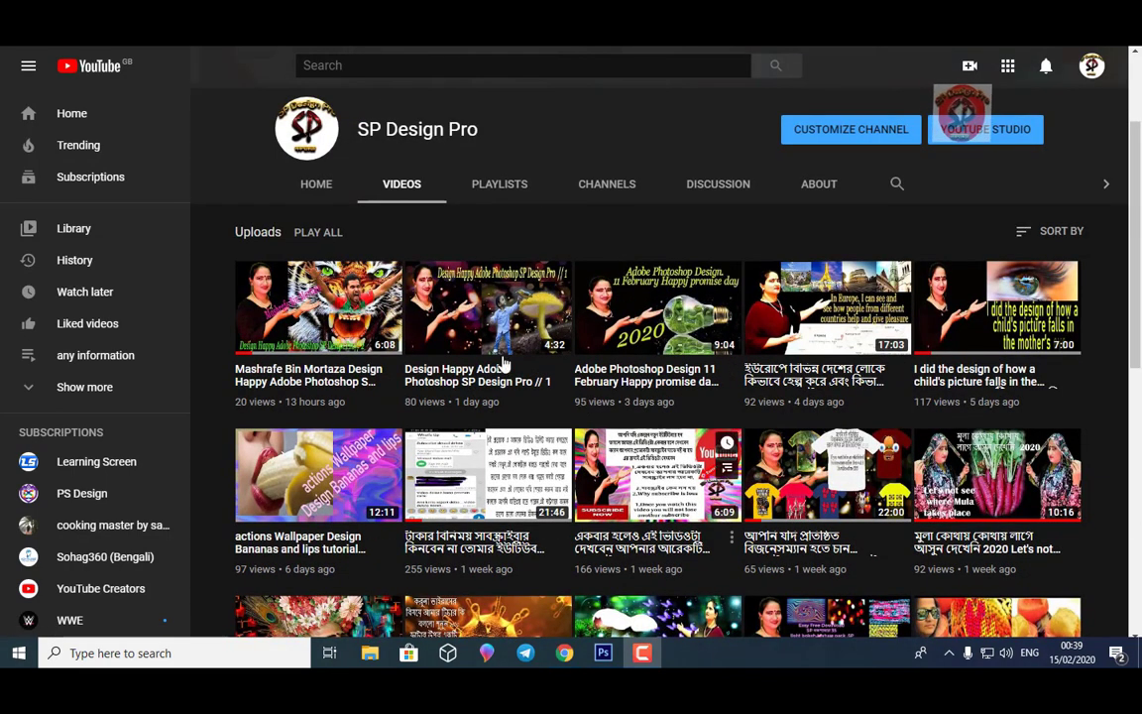
pyautogui.scroll(1, 530, 375)
pyautogui.scroll(-2, 555, 382)
pyautogui.moveTo(487, 247)
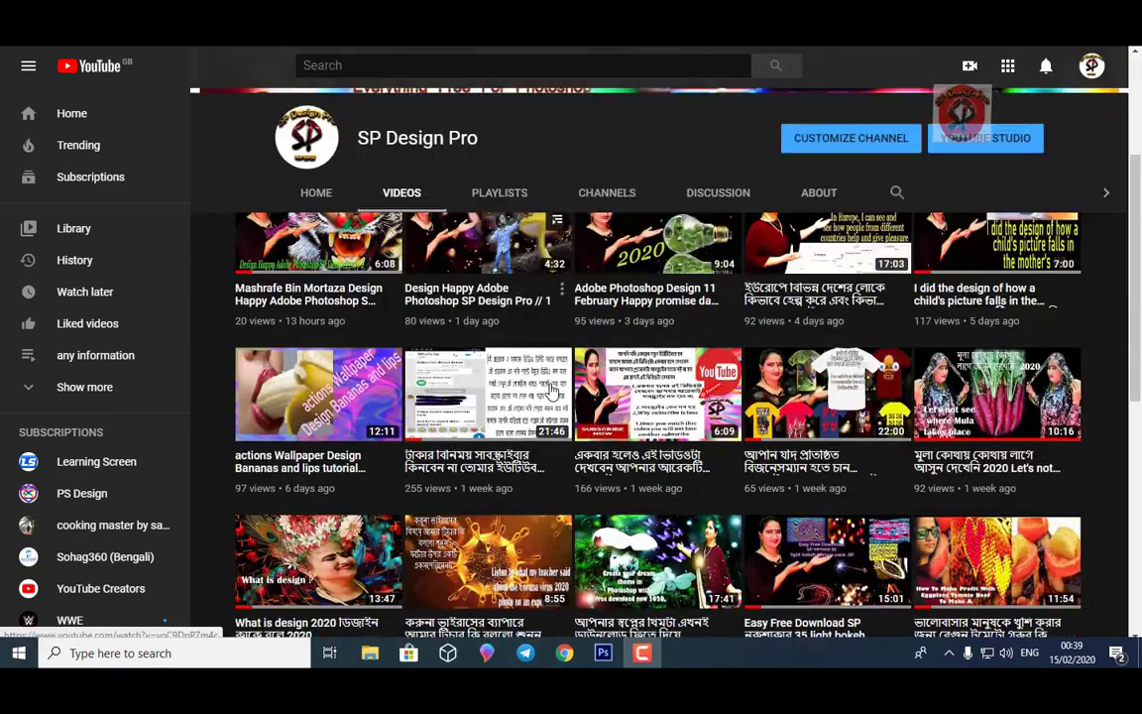
pyautogui.scroll(-1, 570, 383)
pyautogui.scroll(3, 570, 384)
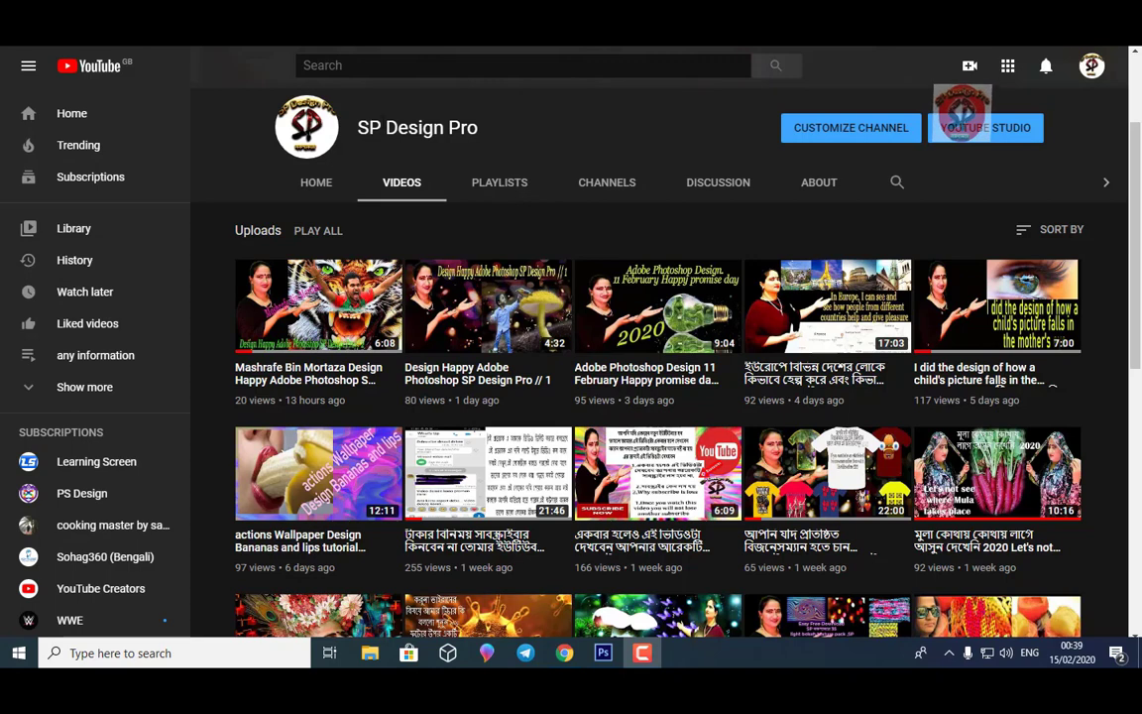
pyautogui.scroll(1, 357, 104)
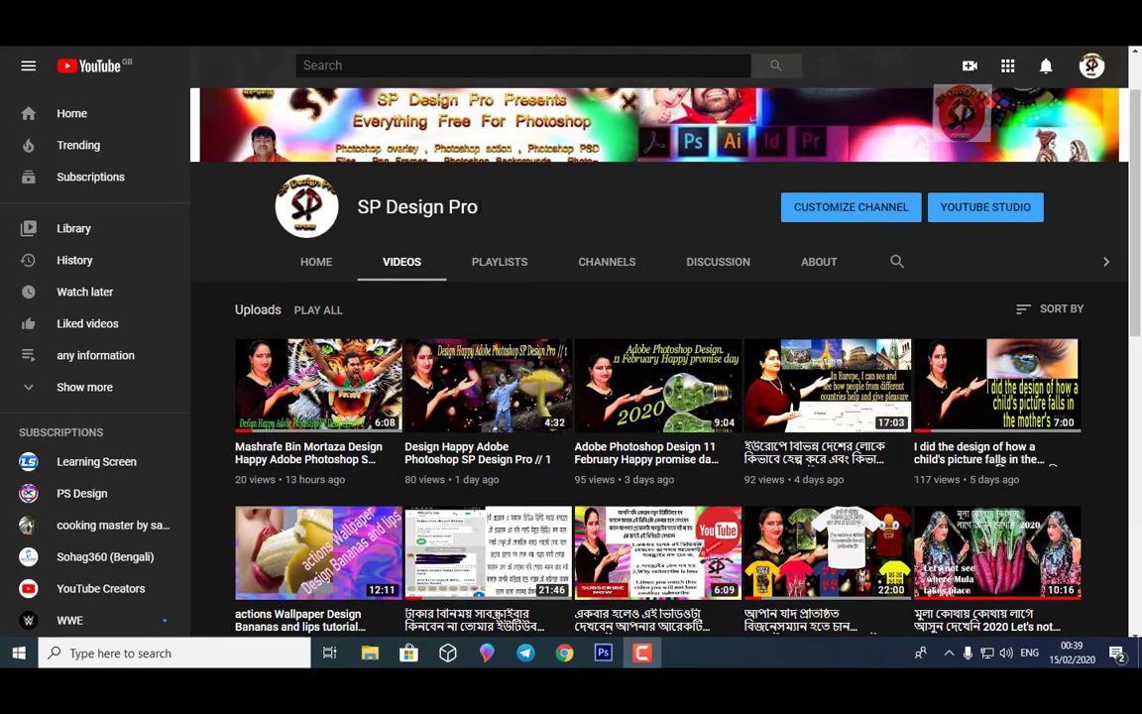
pyautogui.click(502, 269)
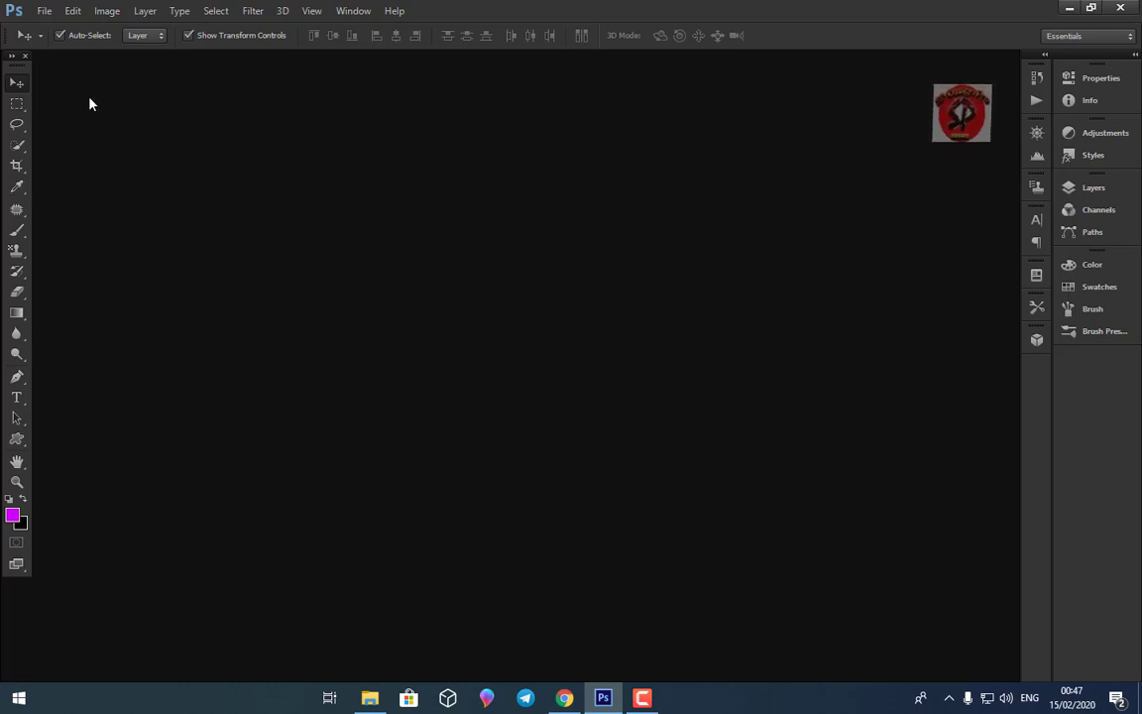
# - Open the burning city street photo from File > Open, then start opening another image
pyautogui.click(42, 12)
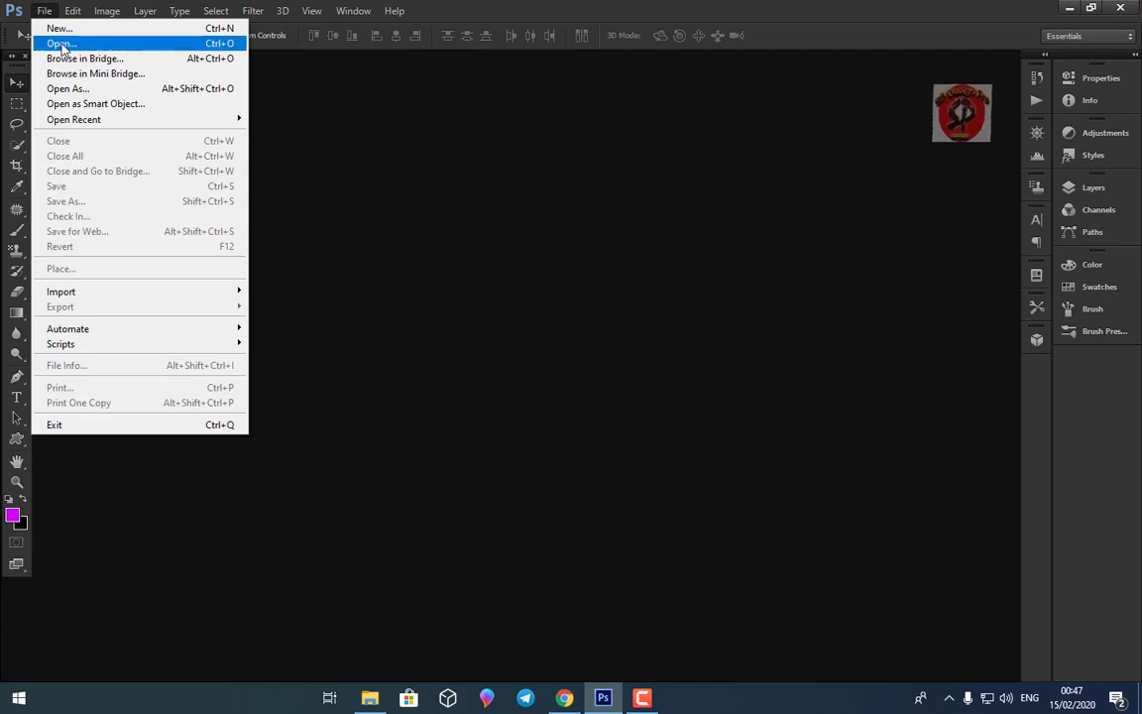
pyautogui.click(62, 46)
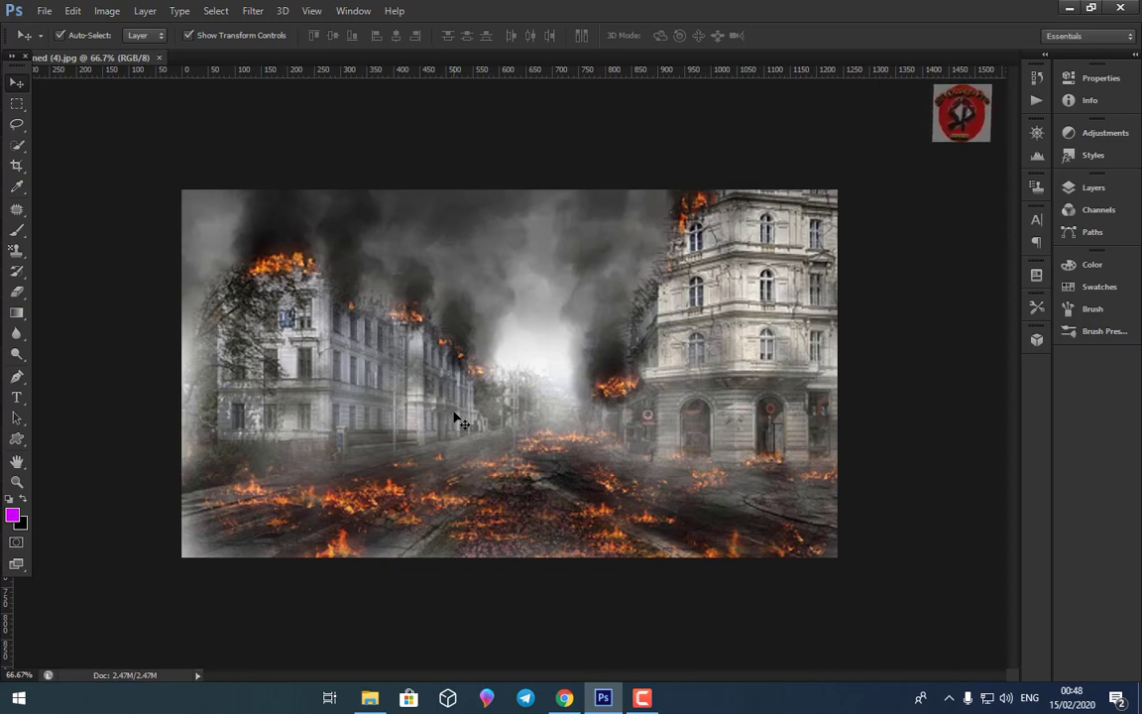
pyautogui.click(43, 14)
pyautogui.click(56, 43)
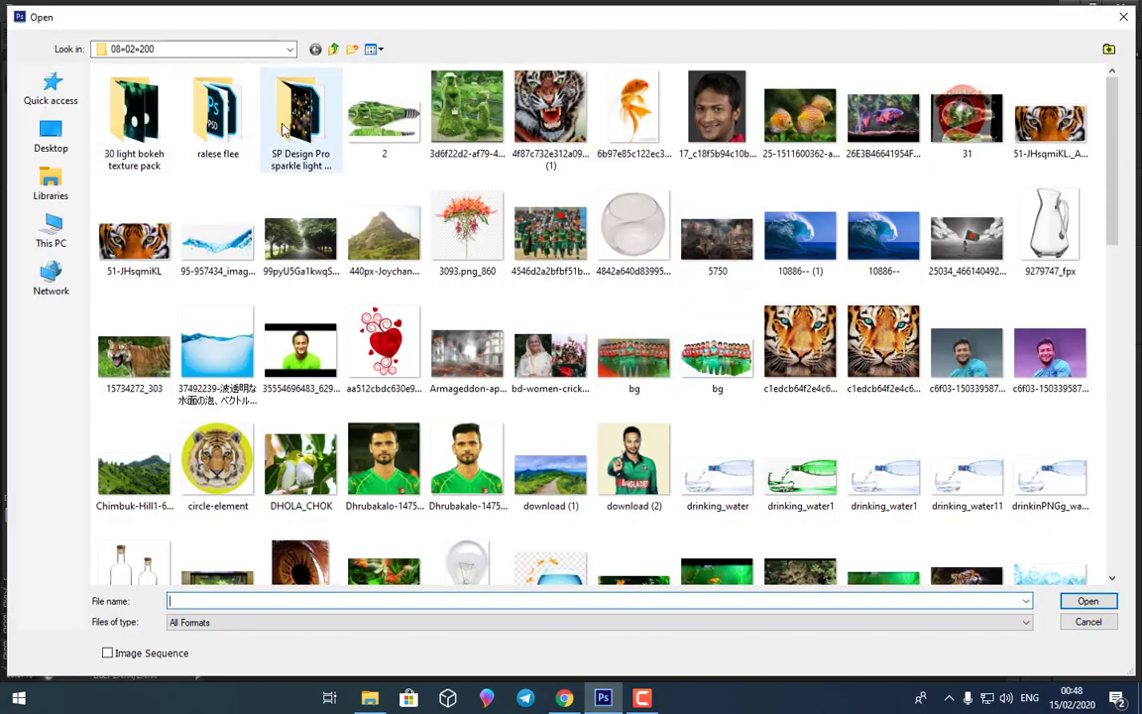
# - Open IMG-0841.PNG, discarding its colour profile, and drag the portrait into the burning city's centre
pyautogui.doubleClick(217, 114)
pyautogui.click(731, 256)
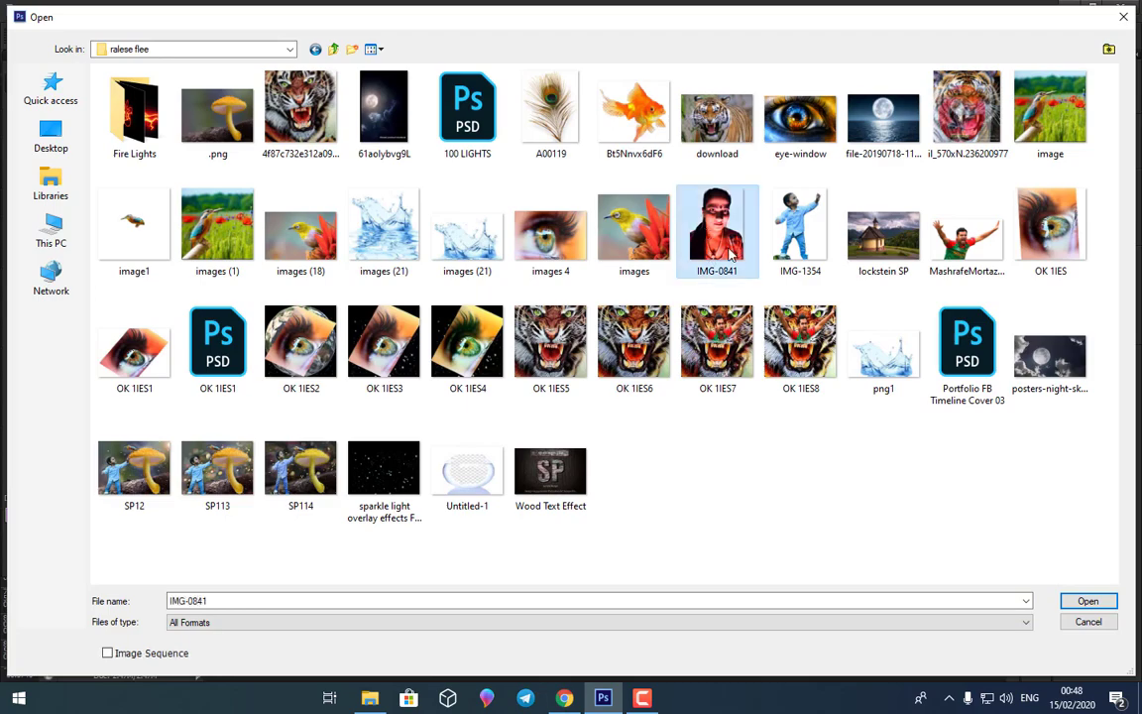
pyautogui.press('Return')
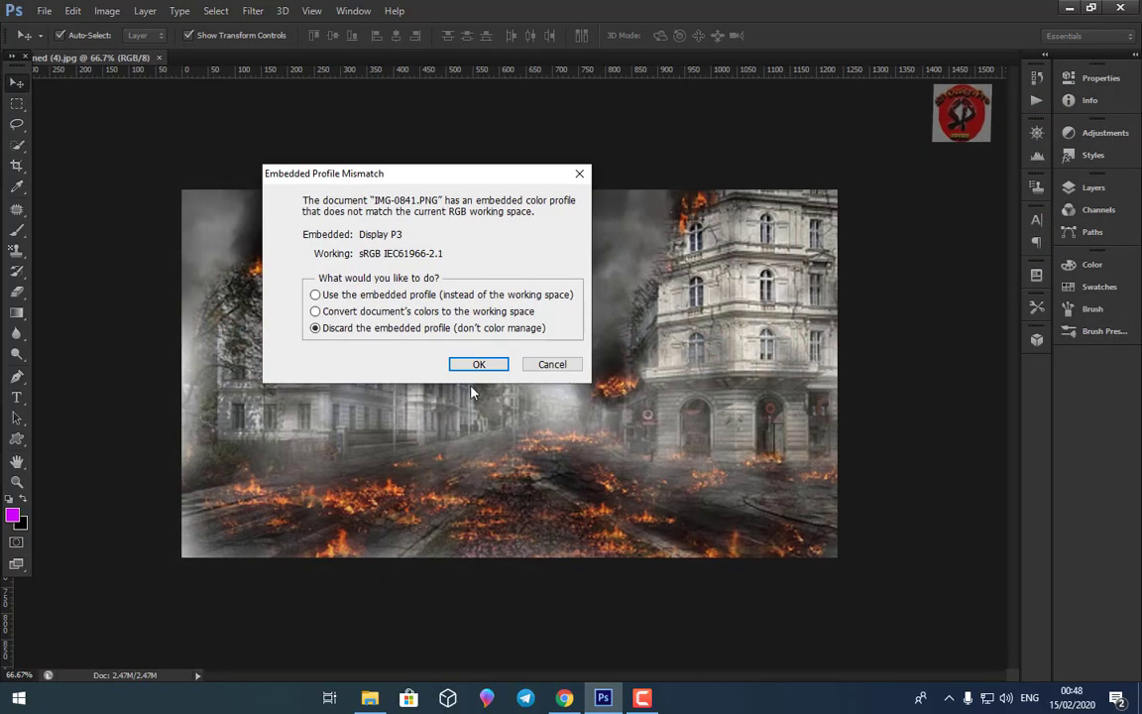
pyautogui.click(476, 365)
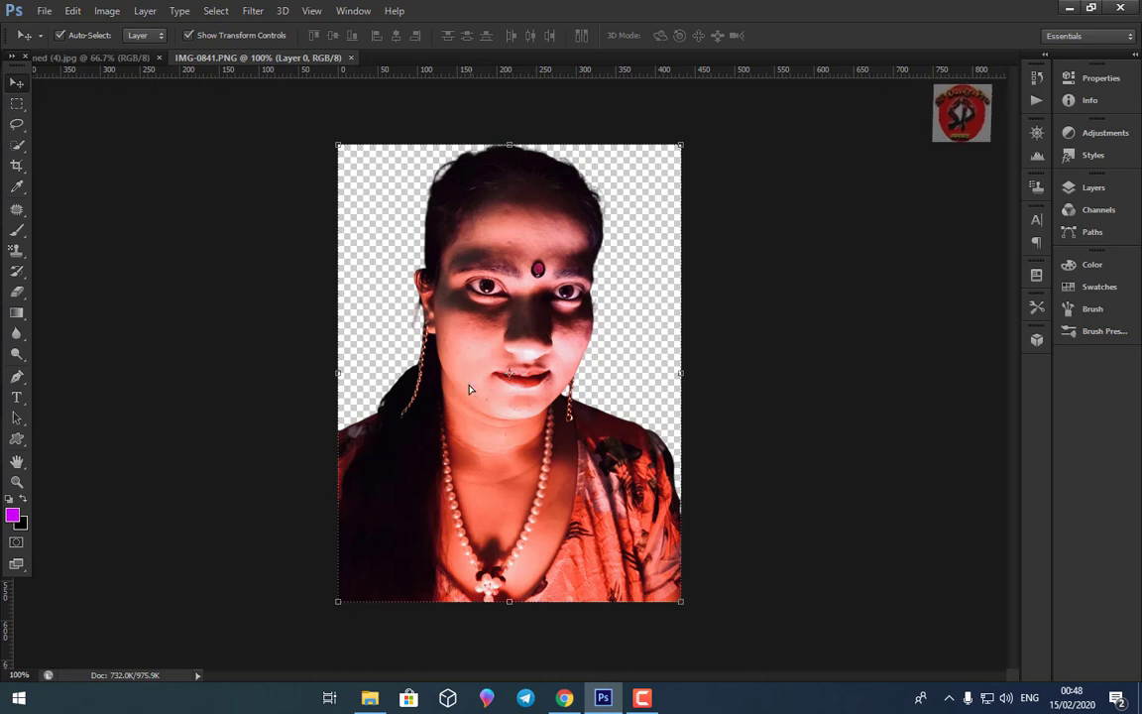
pyautogui.moveTo(470, 388); pyautogui.dragTo(87, 61)
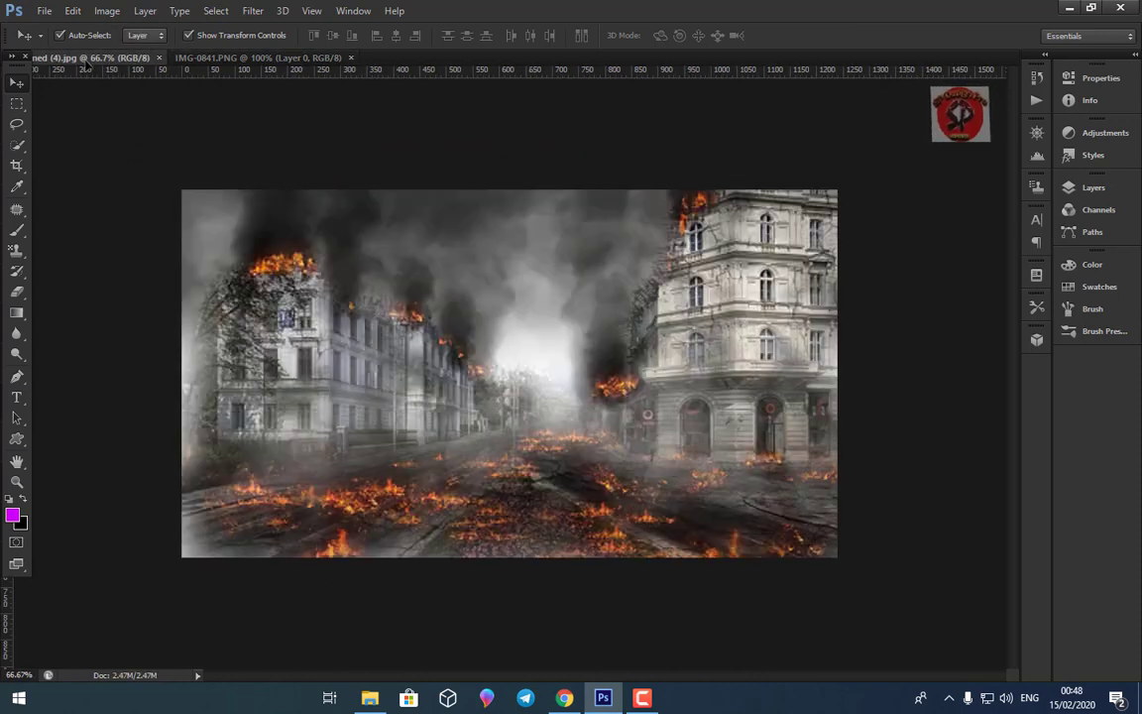
pyautogui.moveTo(87, 61)
pyautogui.mouseDown()
pyautogui.moveTo(595, 310)
pyautogui.moveTo(554, 313)
pyautogui.moveTo(532, 354)
pyautogui.moveTo(515, 342)
pyautogui.mouseUp()
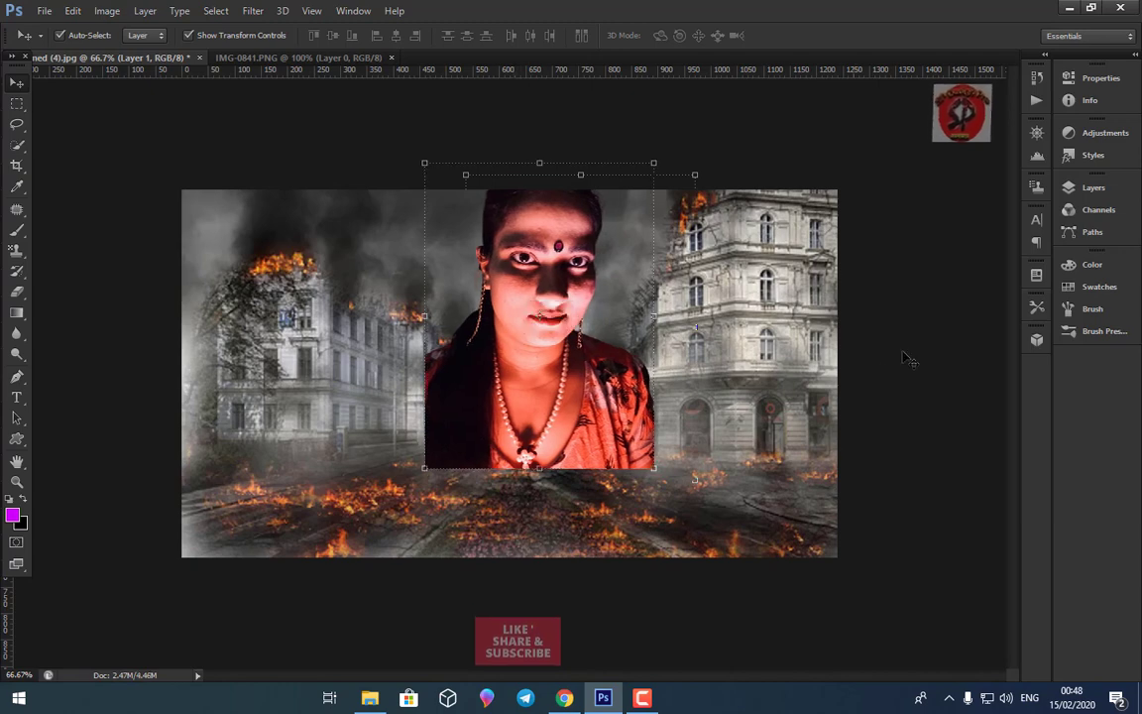
# - Duplicate the Background layer and stack Background copy above the portrait Layer 1
pyautogui.click(1091, 187)
pyautogui.moveTo(904, 288); pyautogui.dragTo(999, 536)
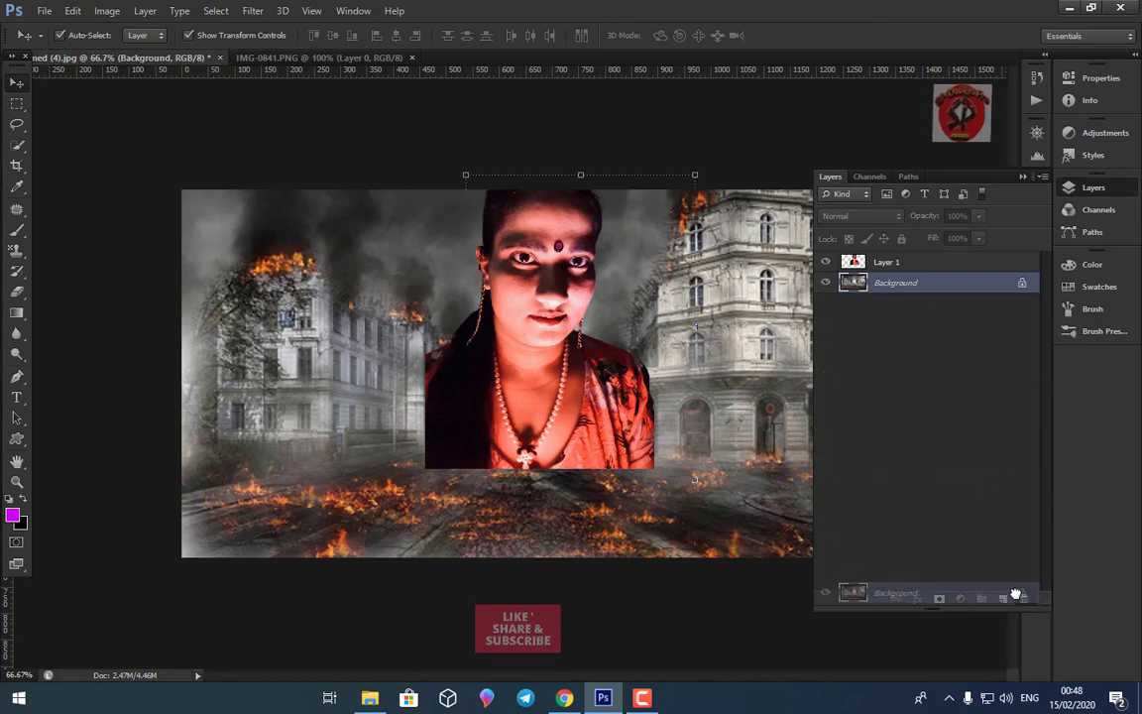
pyautogui.moveTo(1000, 536); pyautogui.dragTo(1002, 597)
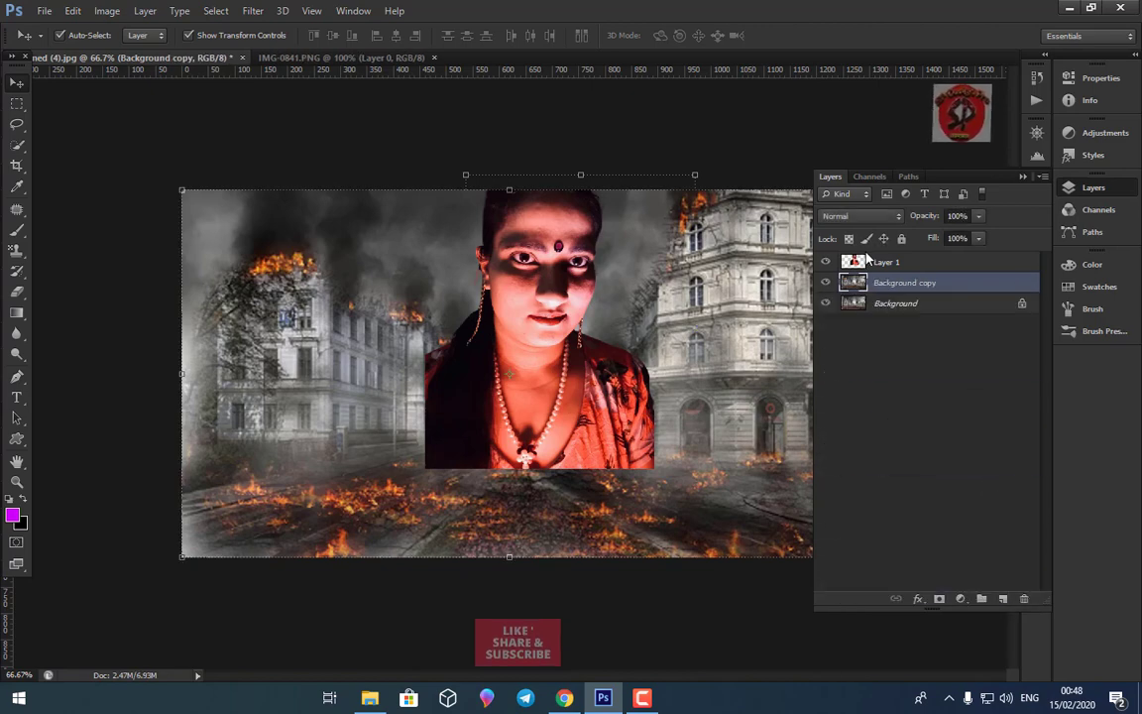
pyautogui.moveTo(860, 260); pyautogui.dragTo(874, 290)
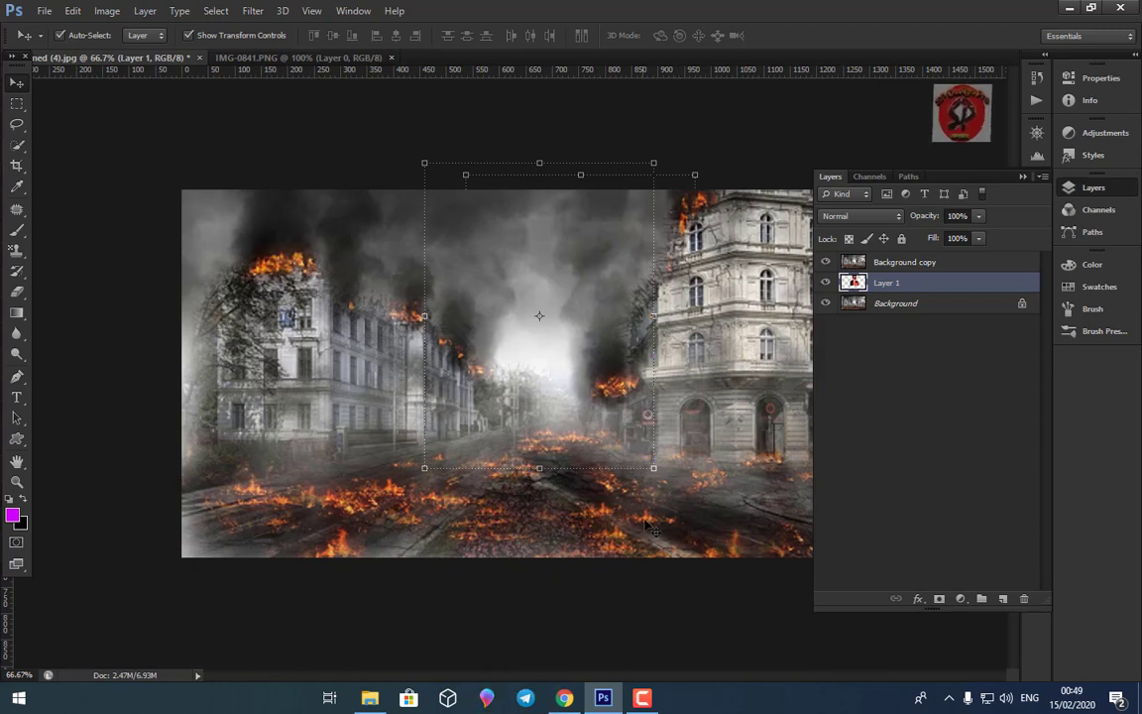
pyautogui.click(764, 243)
pyautogui.click(647, 702)
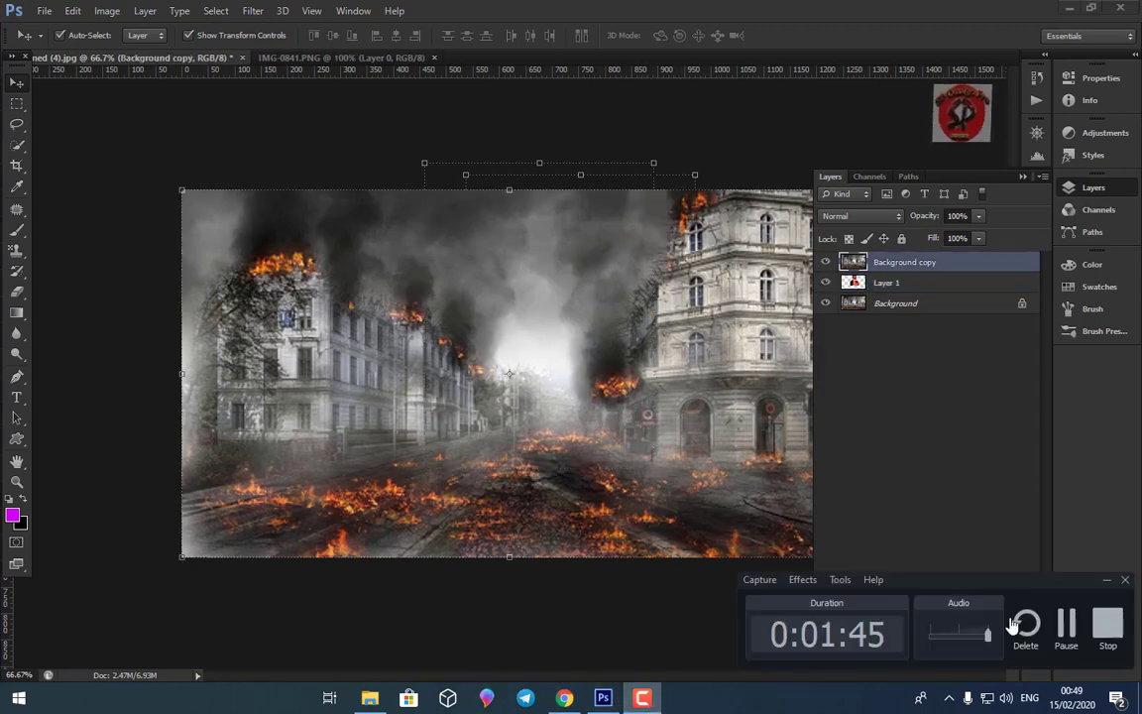
pyautogui.click(955, 353)
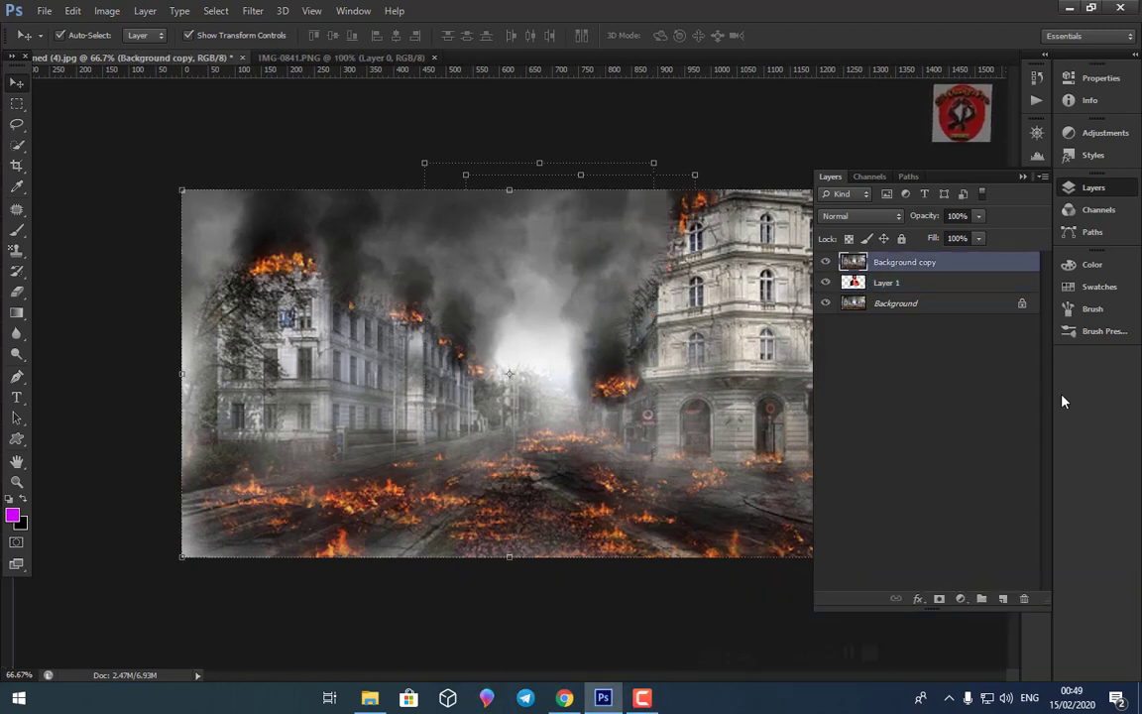
pyautogui.click(1023, 176)
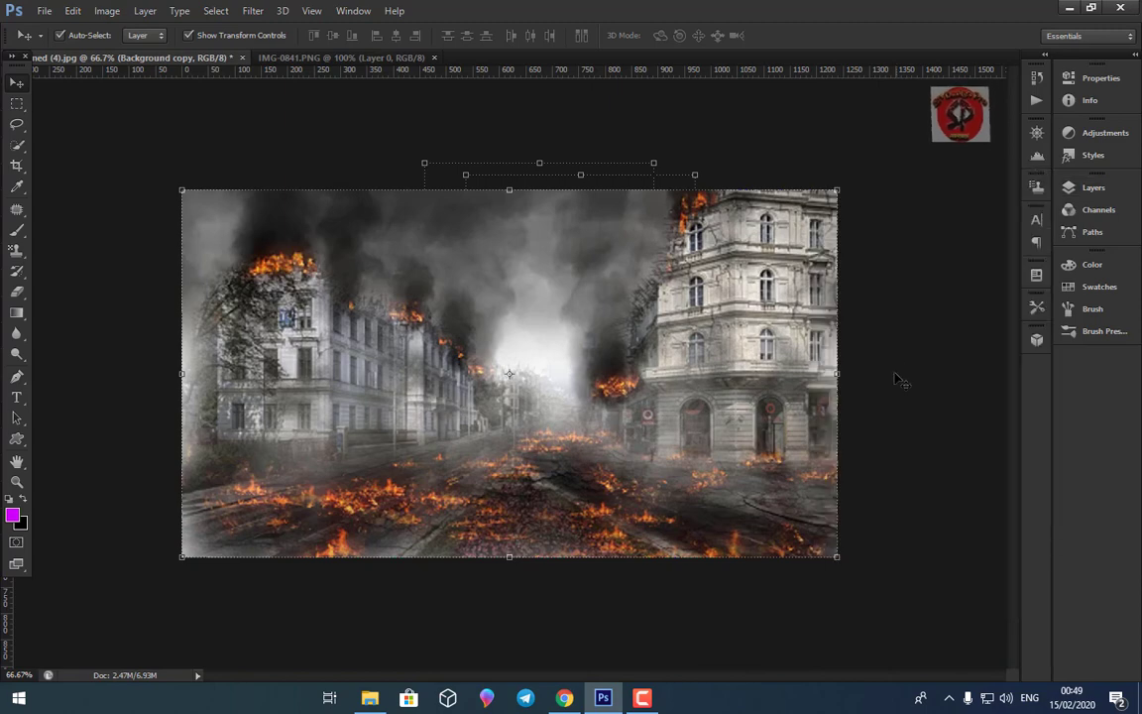
pyautogui.click(44, 11)
# - Open the Wood Text Effect image and the night sky moon photo from the ralese flee folder
pyautogui.click(60, 44)
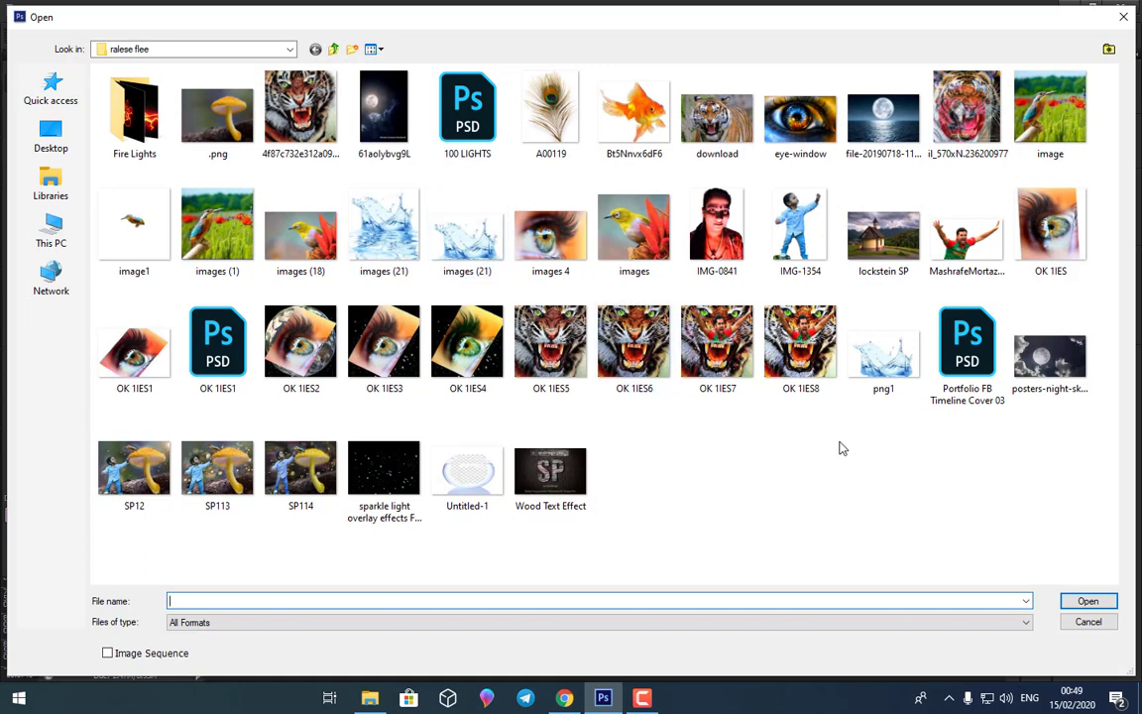
pyautogui.click(560, 461)
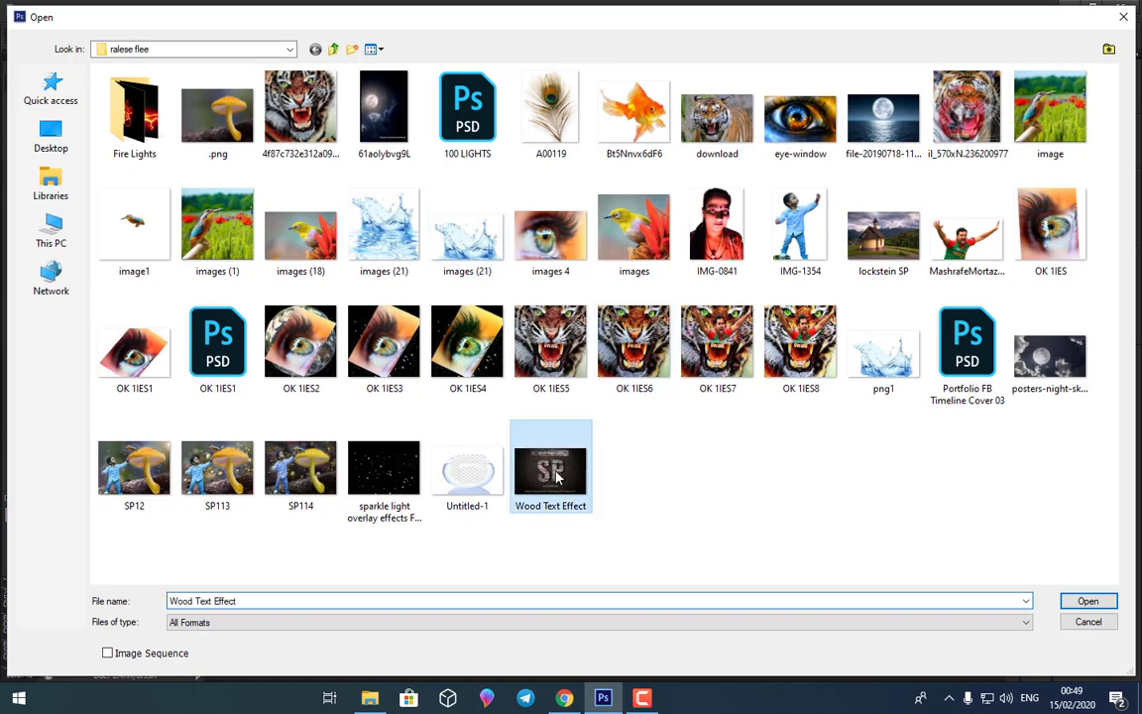
pyautogui.click(1087, 601)
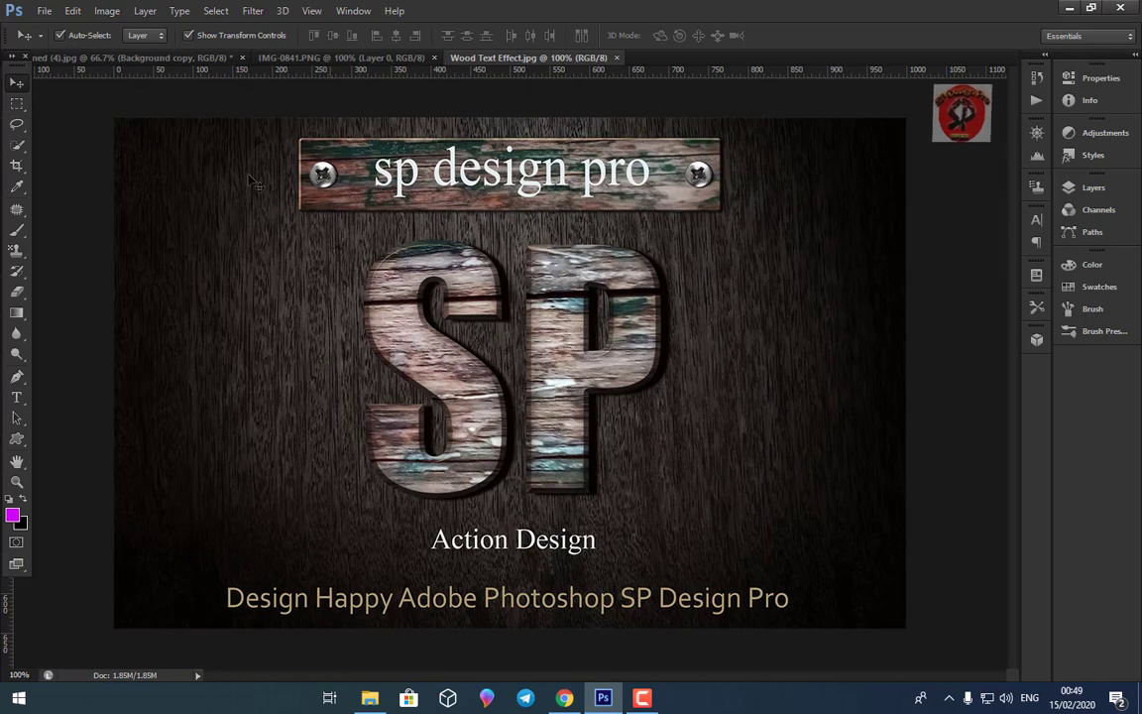
pyautogui.click(45, 11)
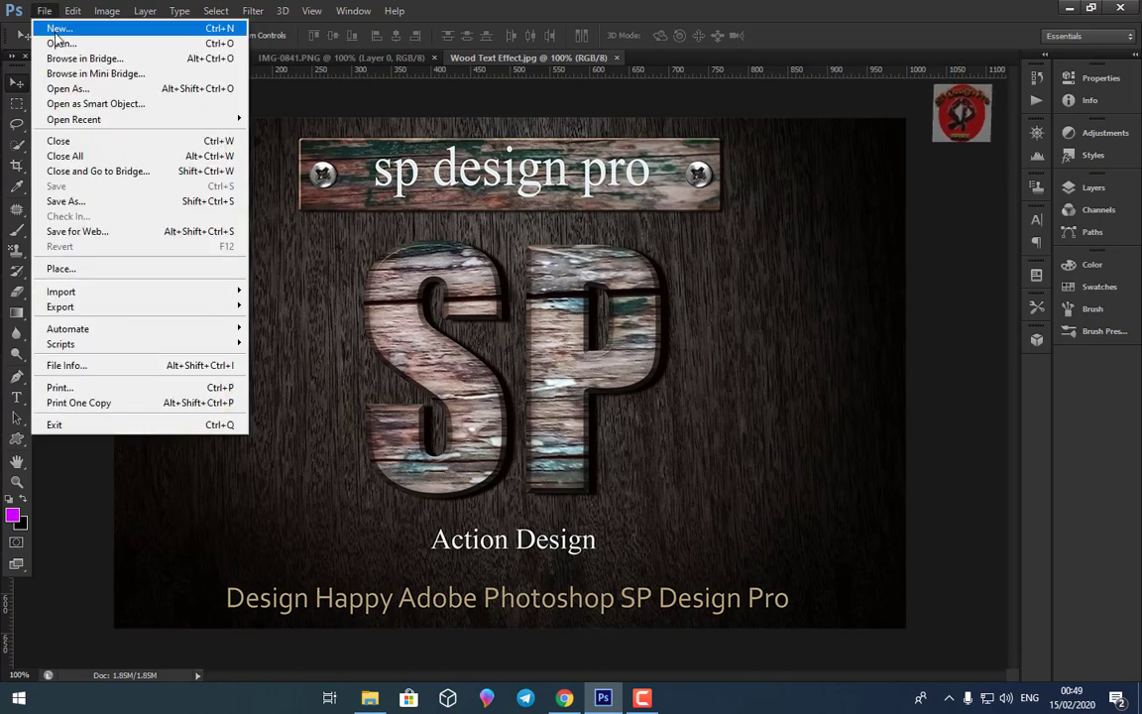
pyautogui.click(59, 43)
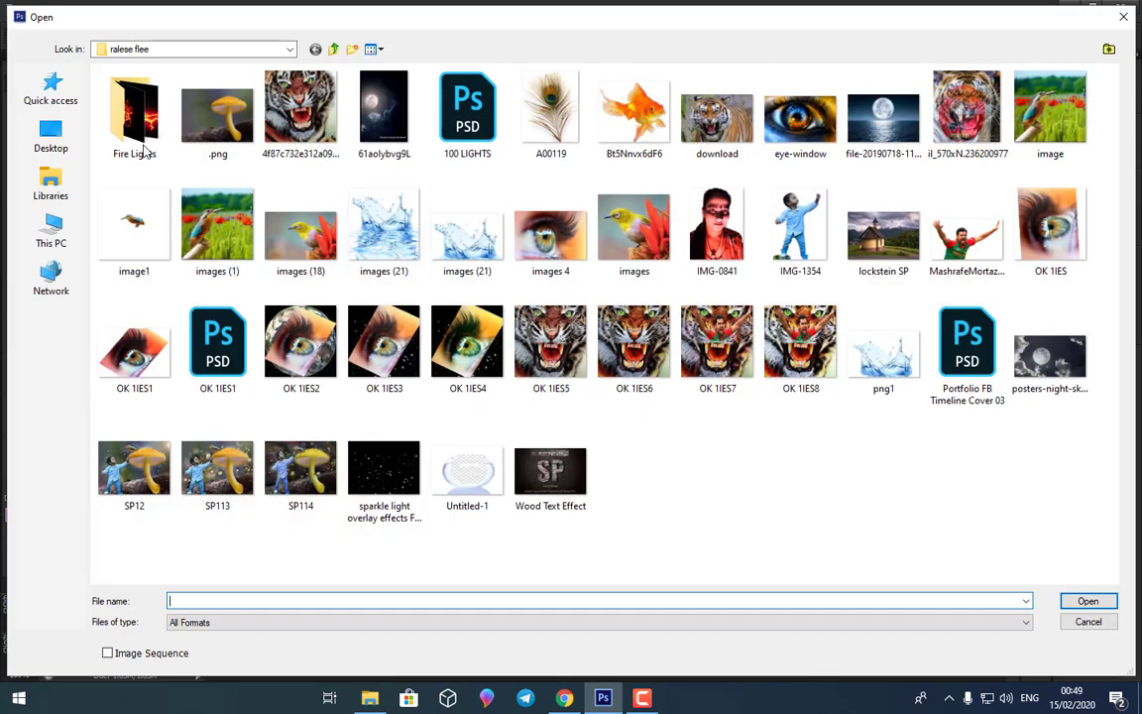
pyautogui.doubleClick(139, 114)
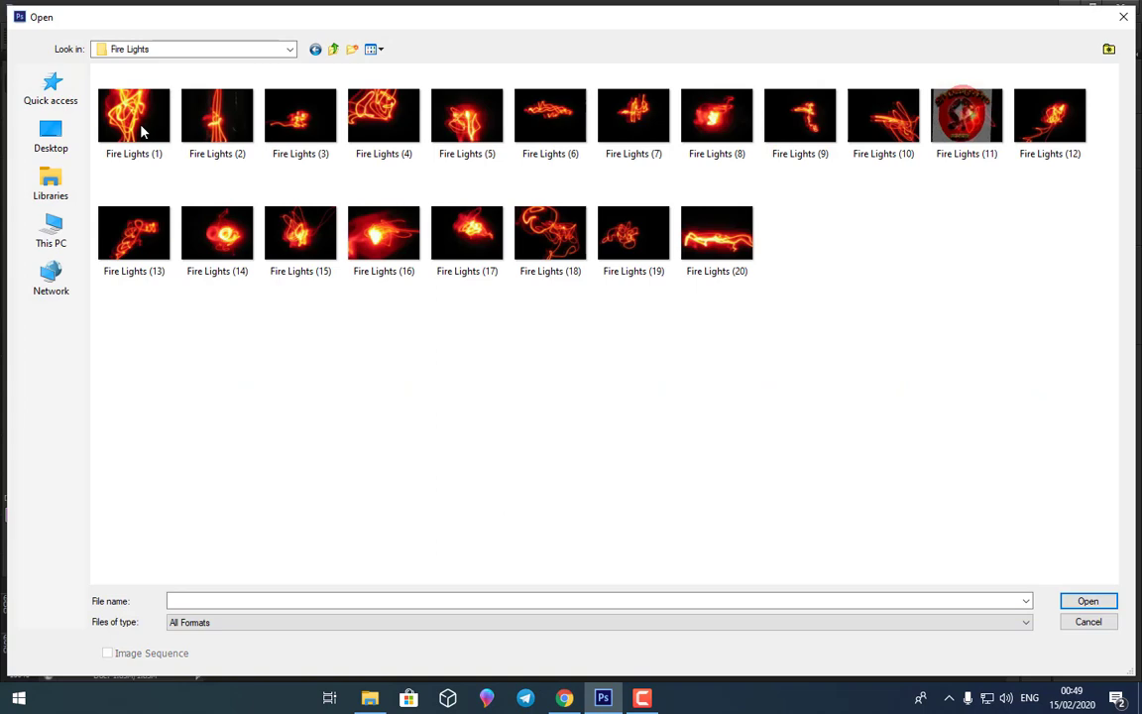
pyautogui.click(316, 49)
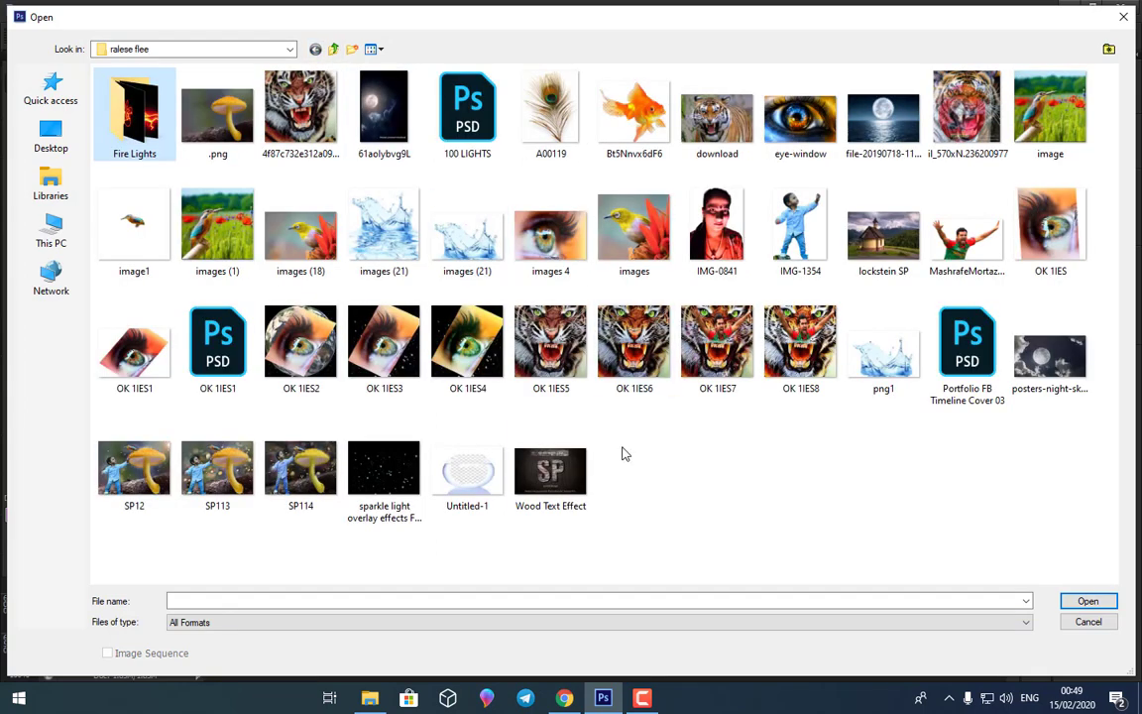
pyautogui.click(1059, 365)
pyautogui.click(1085, 602)
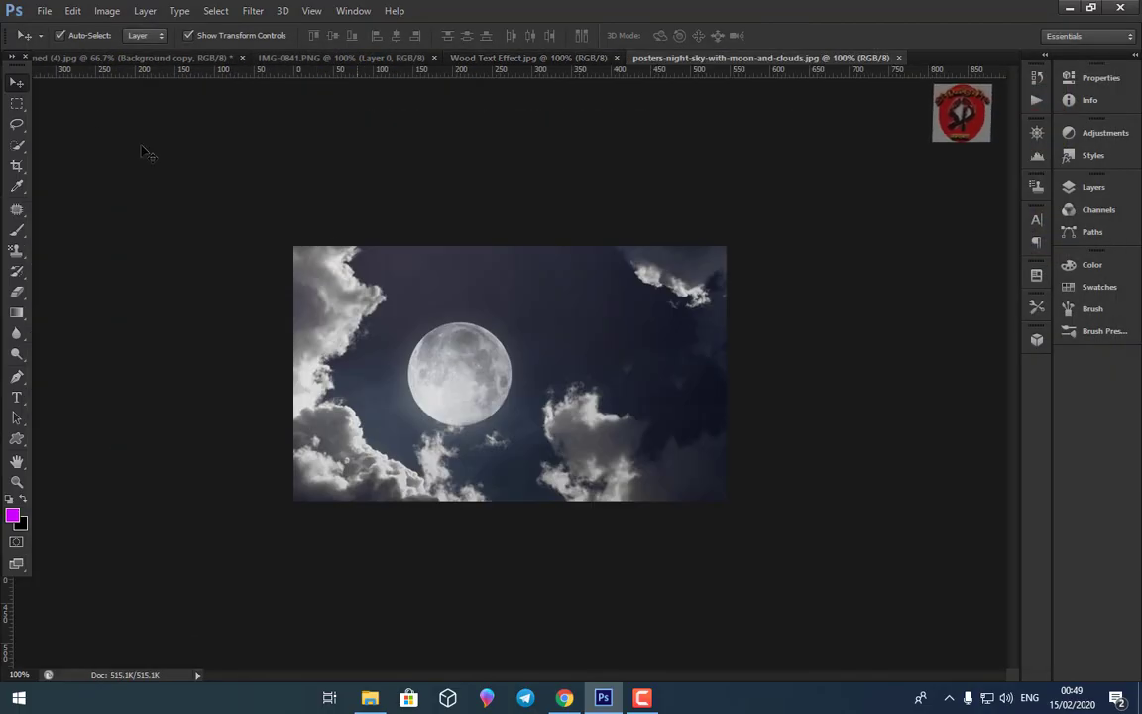
# - Open 100 LIGHTS.psd, view its layers, then show the moon-and-clouds image
pyautogui.click(45, 11)
pyautogui.click(52, 41)
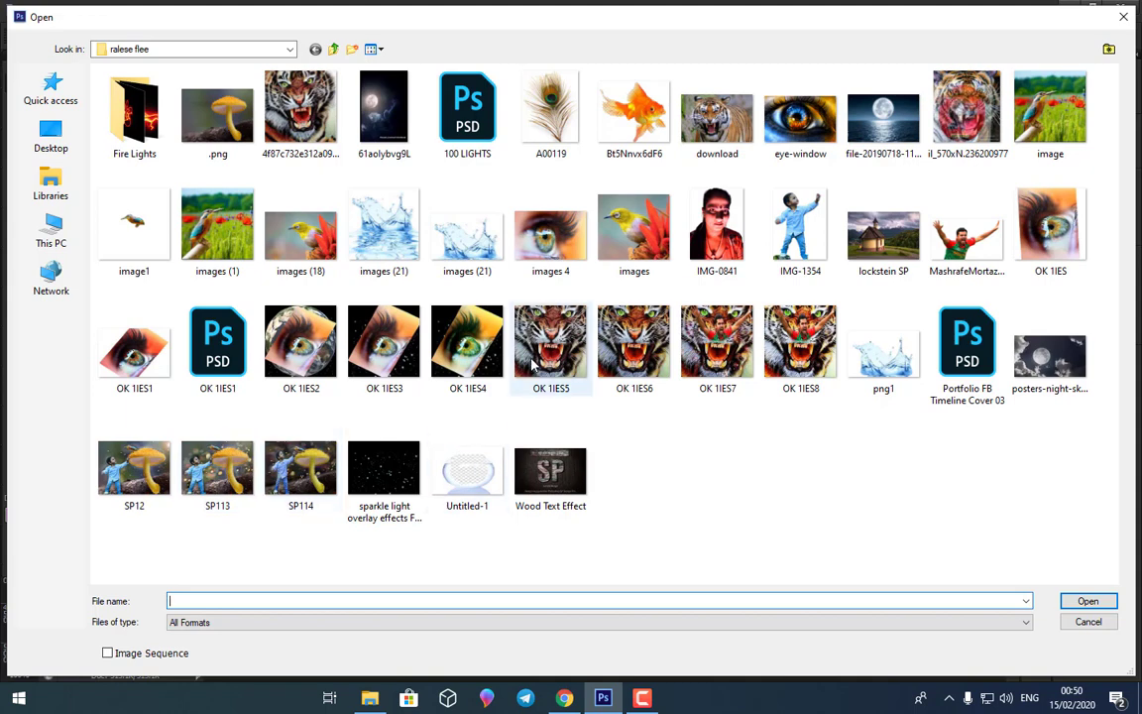
pyautogui.click(477, 116)
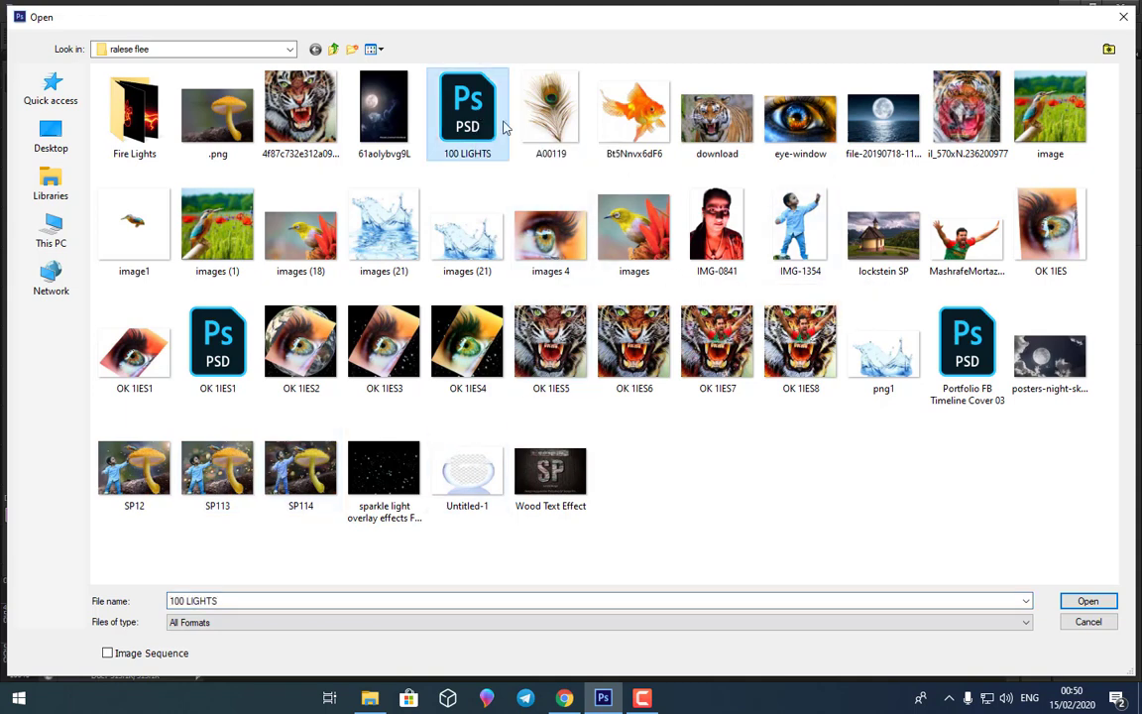
pyautogui.click(1089, 601)
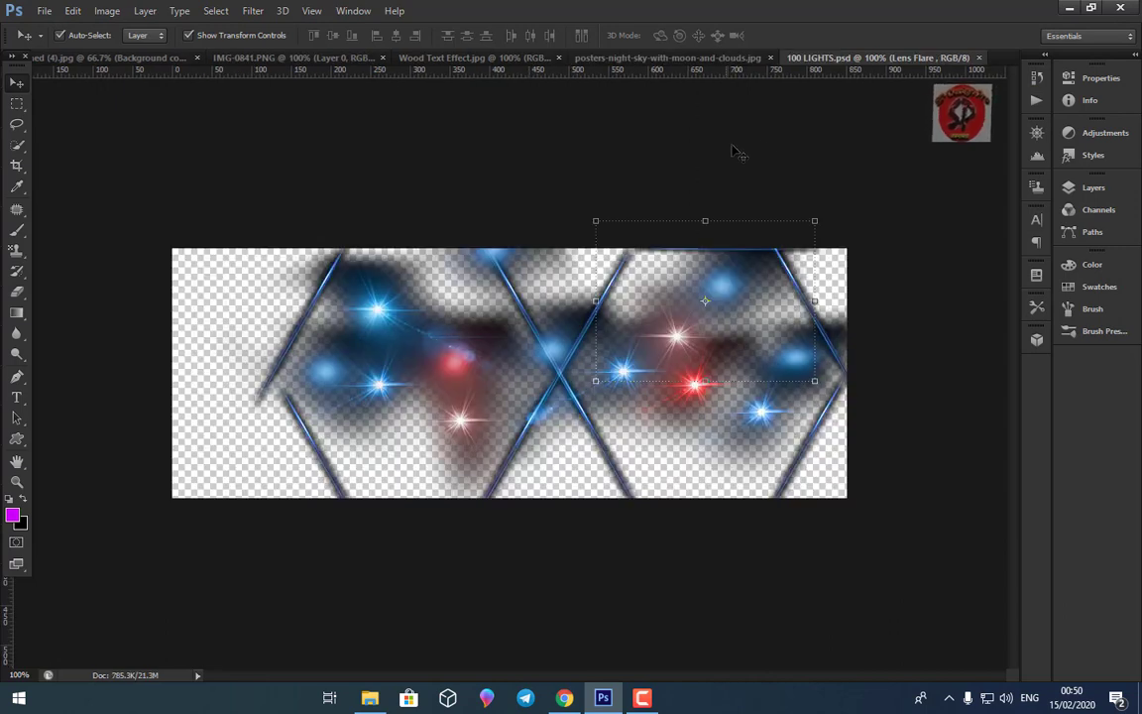
pyautogui.click(1075, 188)
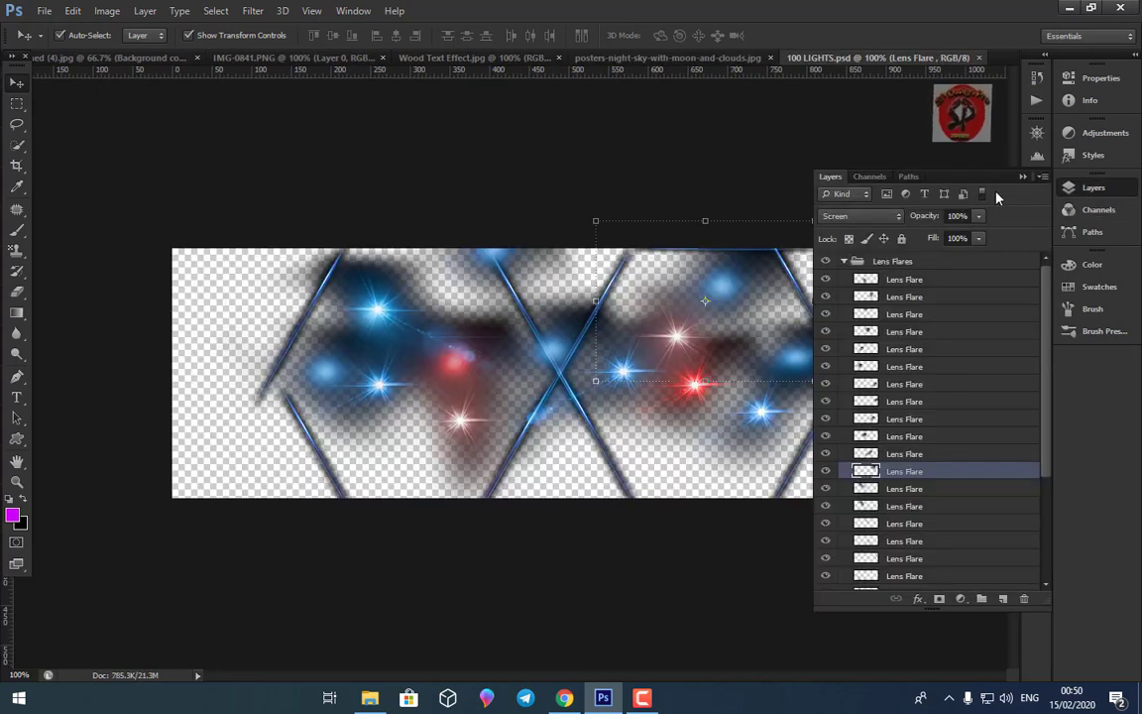
pyautogui.click(649, 59)
# - In the burning-street composite, set Background copy's blend mode to Screen, then select Layer 1
pyautogui.click(495, 59)
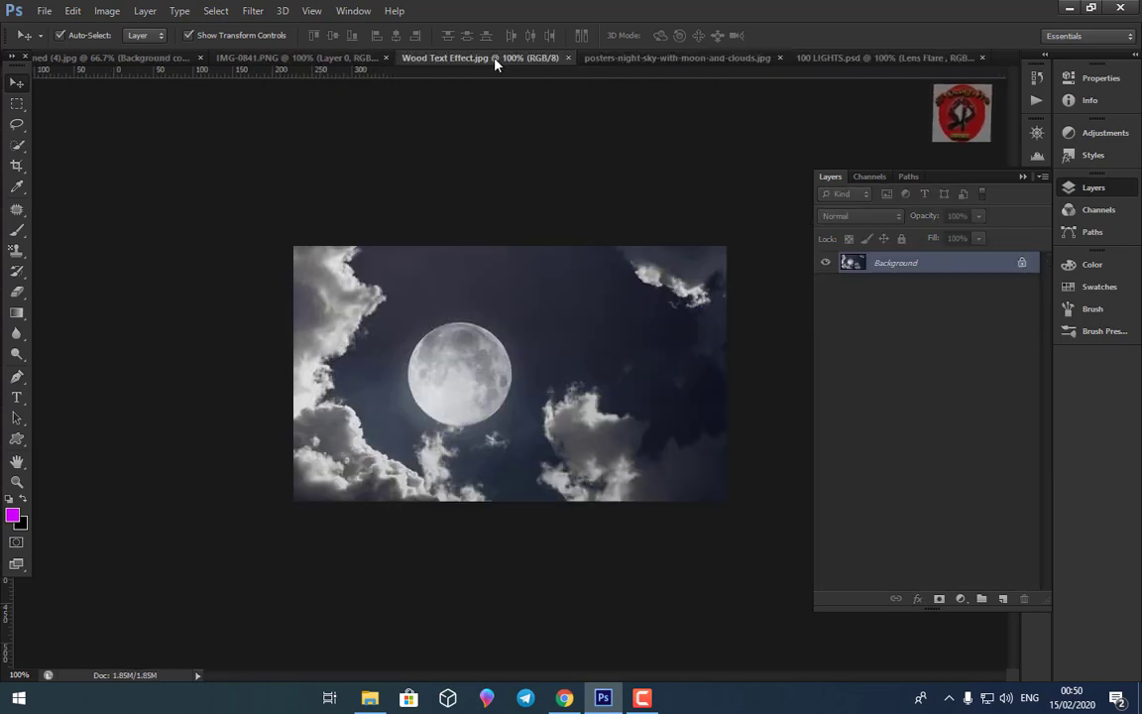
pyautogui.click(303, 57)
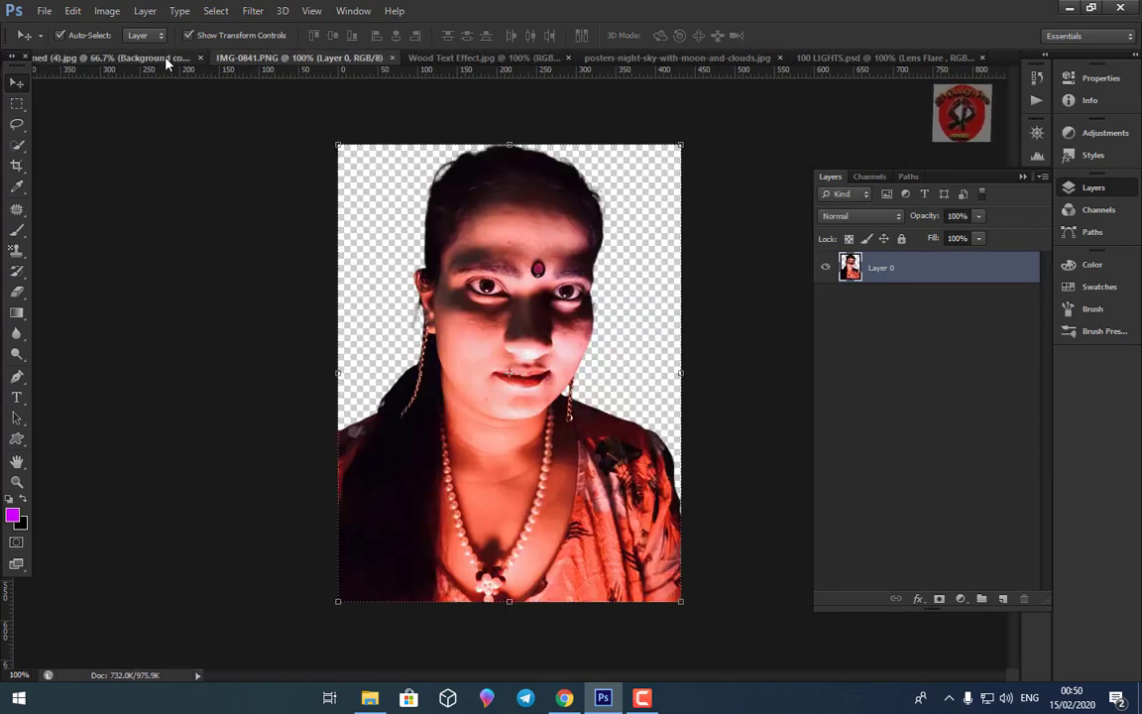
pyautogui.click(163, 58)
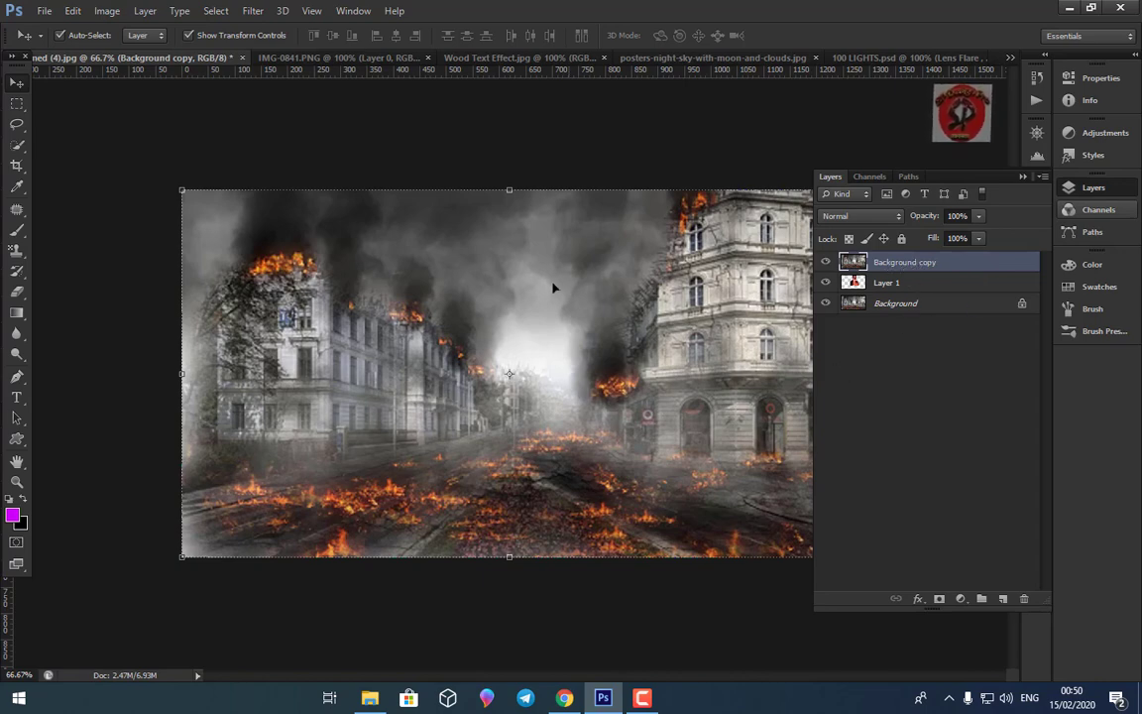
pyautogui.click(897, 285)
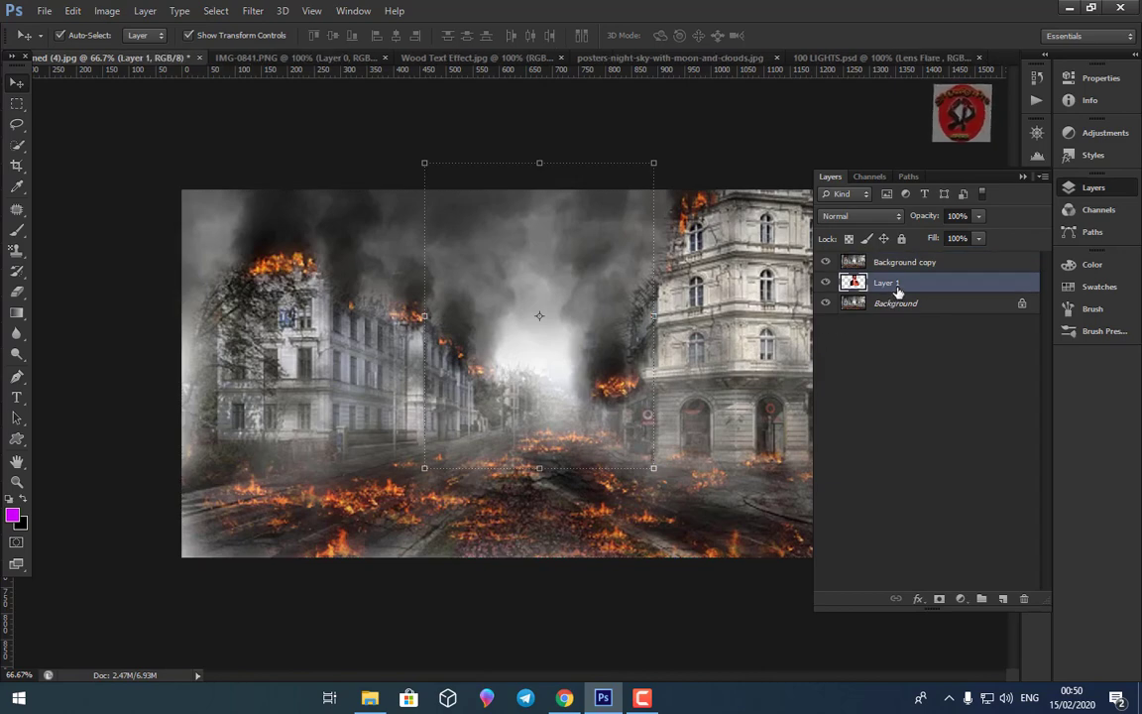
pyautogui.click(897, 263)
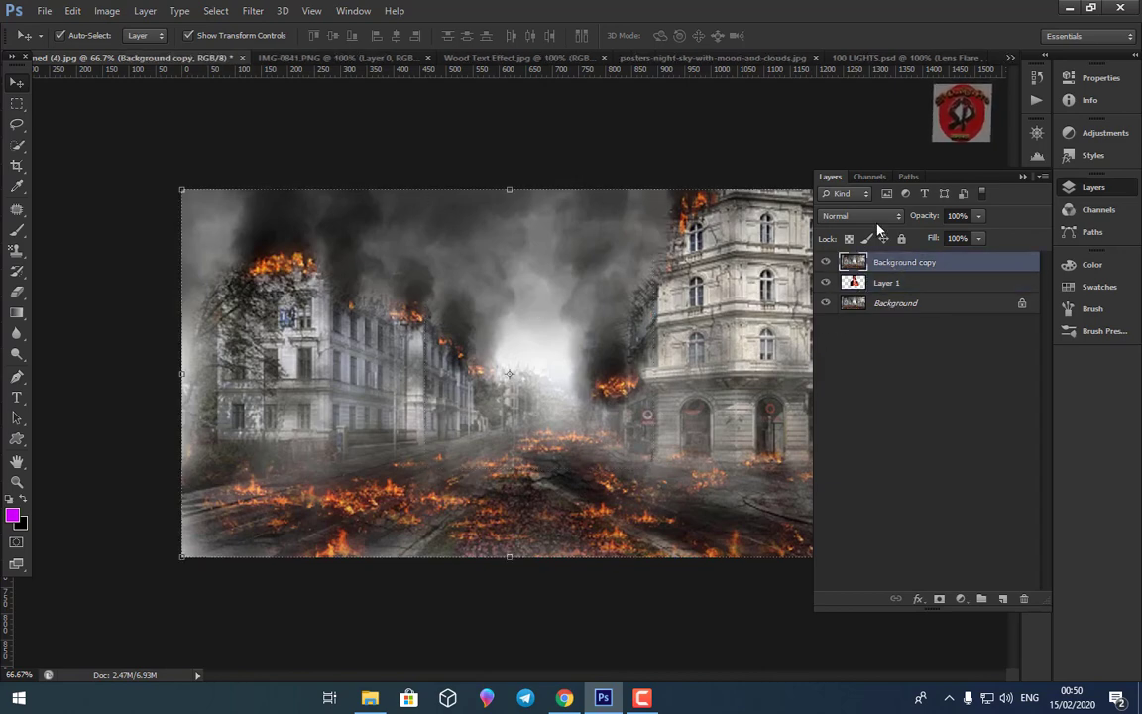
pyautogui.click(858, 215)
pyautogui.click(837, 359)
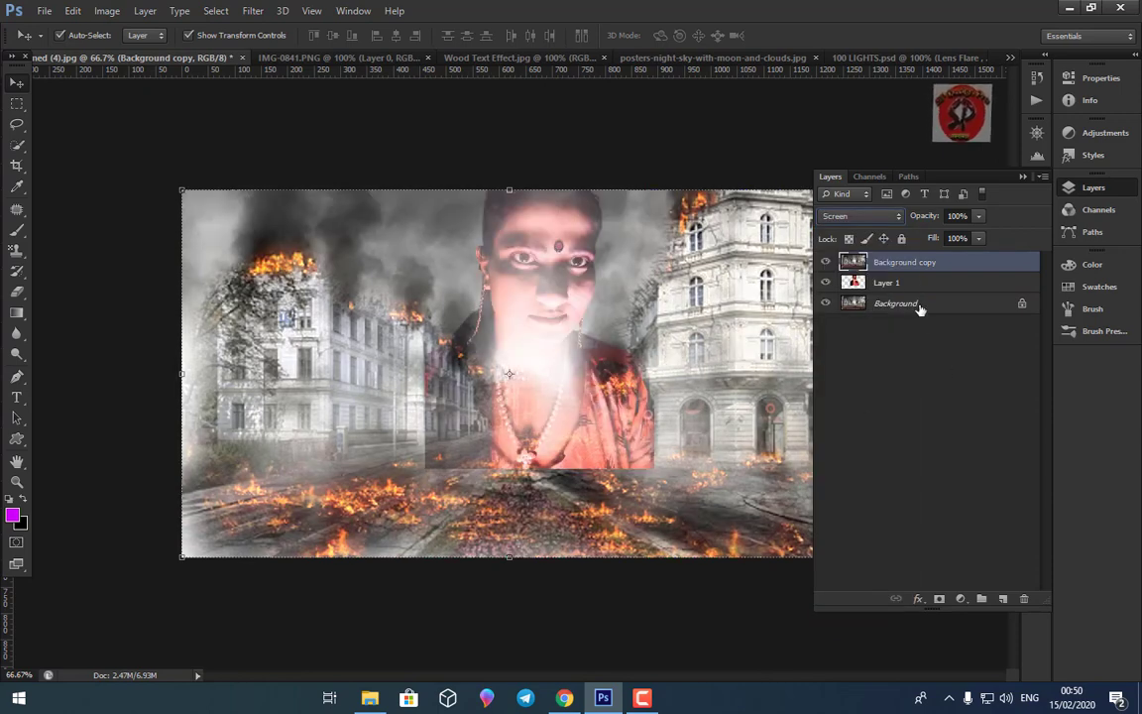
pyautogui.click(916, 284)
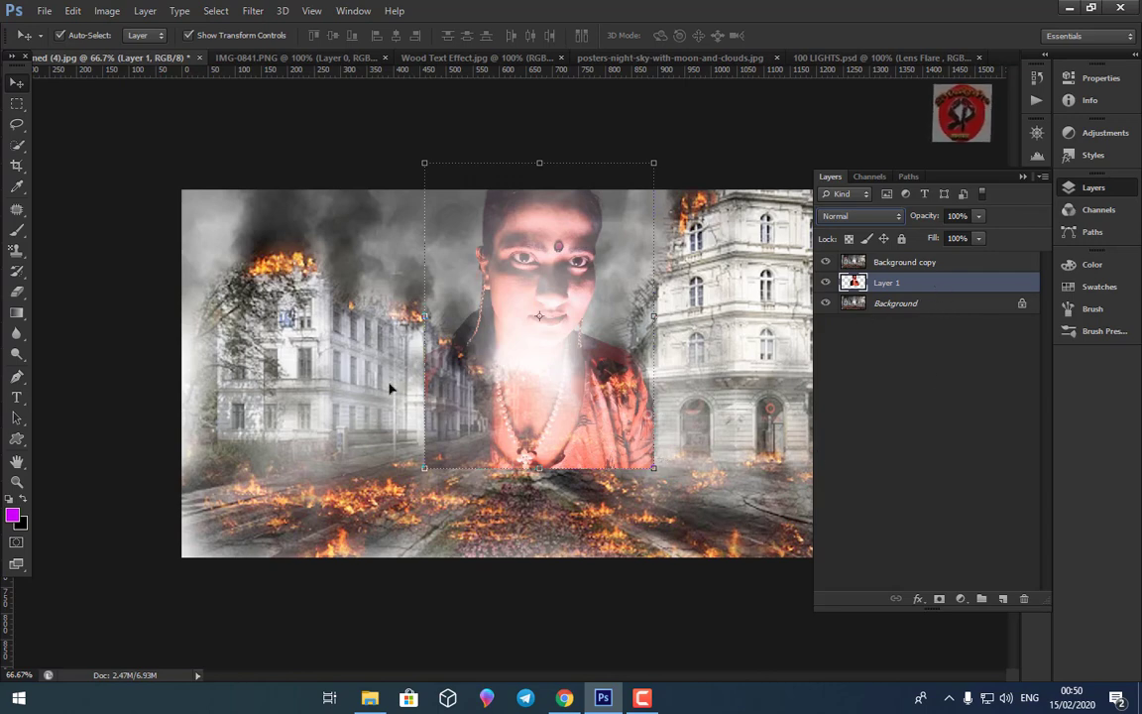
# - Erase the portrait layer's hard lower edge so it fades into the street
pyautogui.click(17, 292)
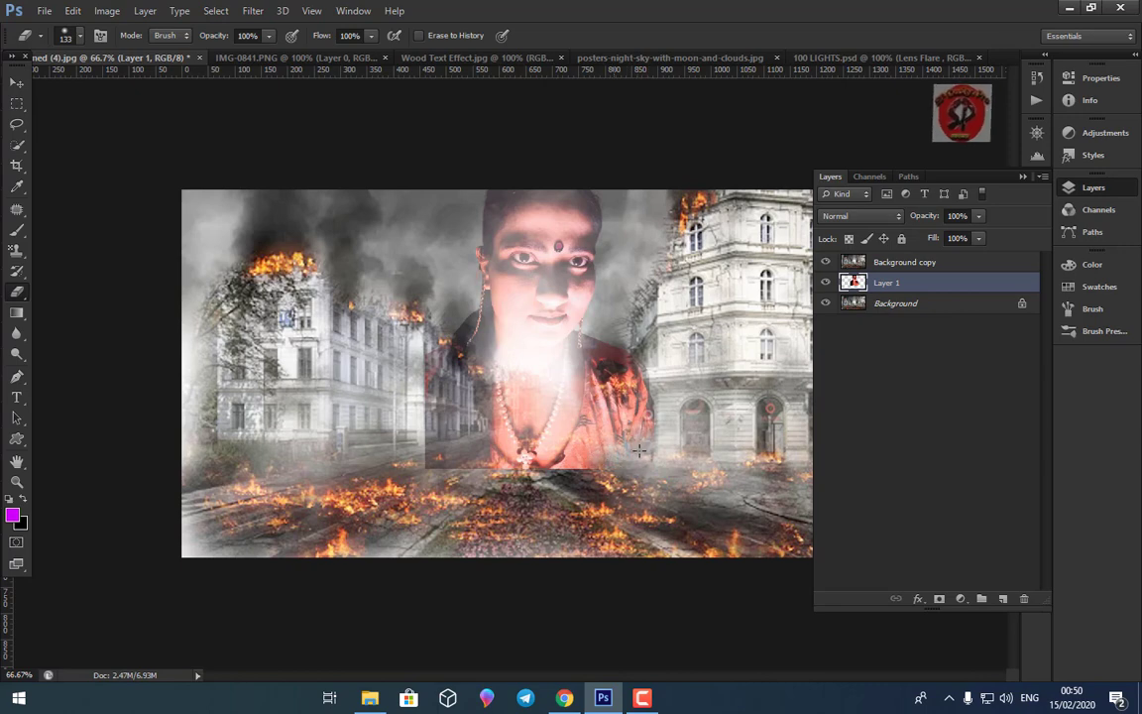
pyautogui.moveTo(554, 488)
pyautogui.mouseDown()
pyautogui.moveTo(427, 416)
pyautogui.moveTo(414, 369)
pyautogui.moveTo(646, 414)
pyautogui.mouseUp()
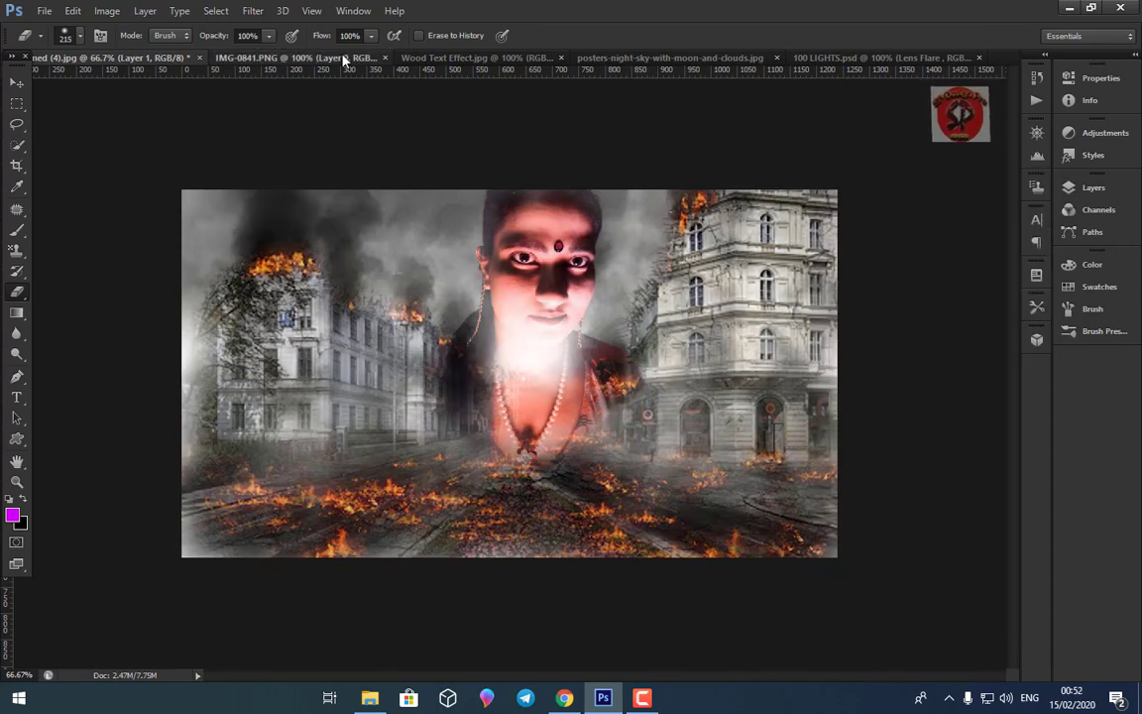
# - Close IMG-0841.PNG and convert the Wood Text Effect background into Layer 0
pyautogui.click(307, 57)
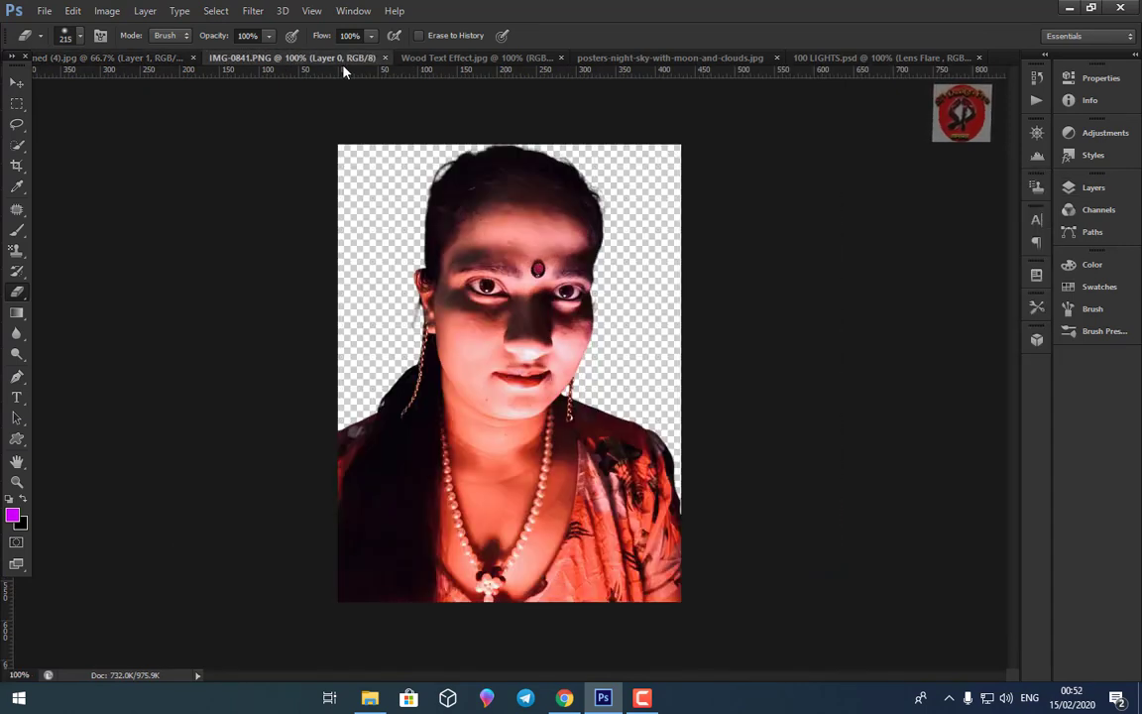
pyautogui.click(385, 57)
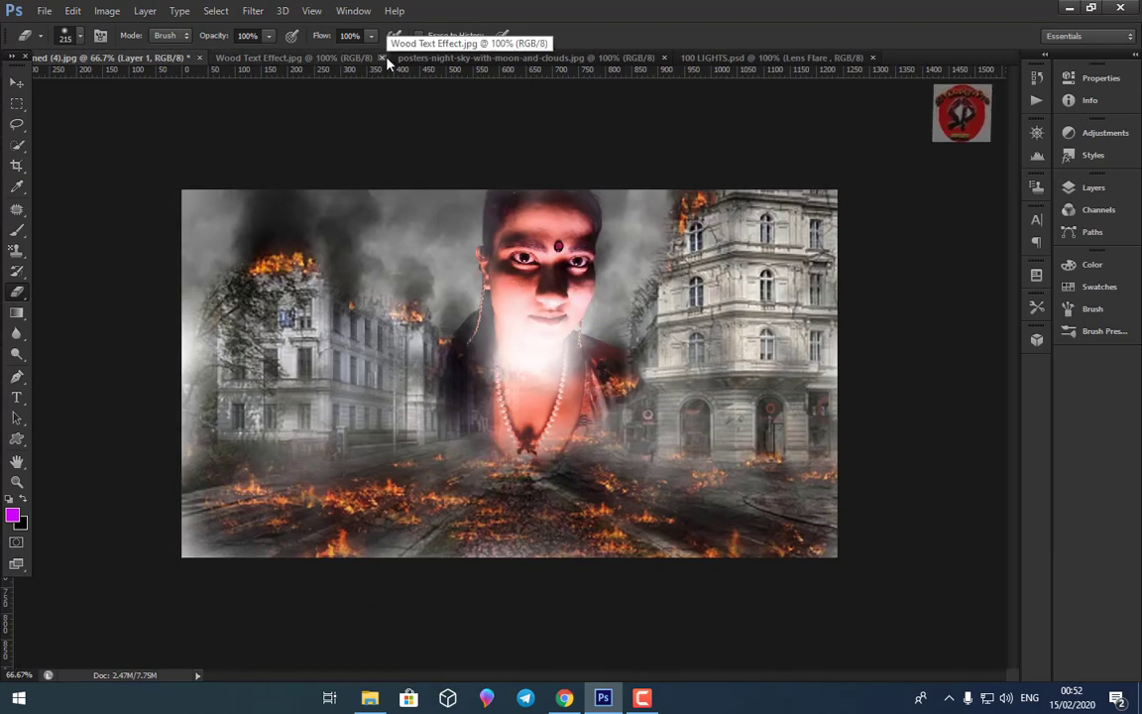
pyautogui.click(349, 60)
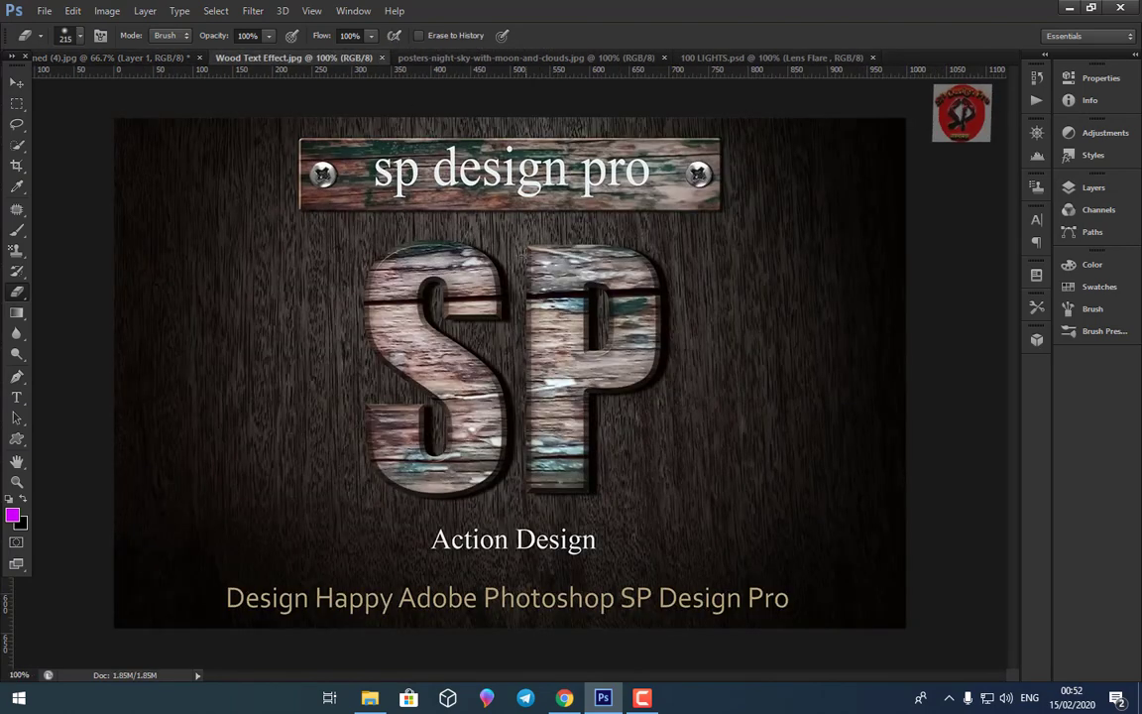
pyautogui.click(1094, 187)
pyautogui.doubleClick(948, 263)
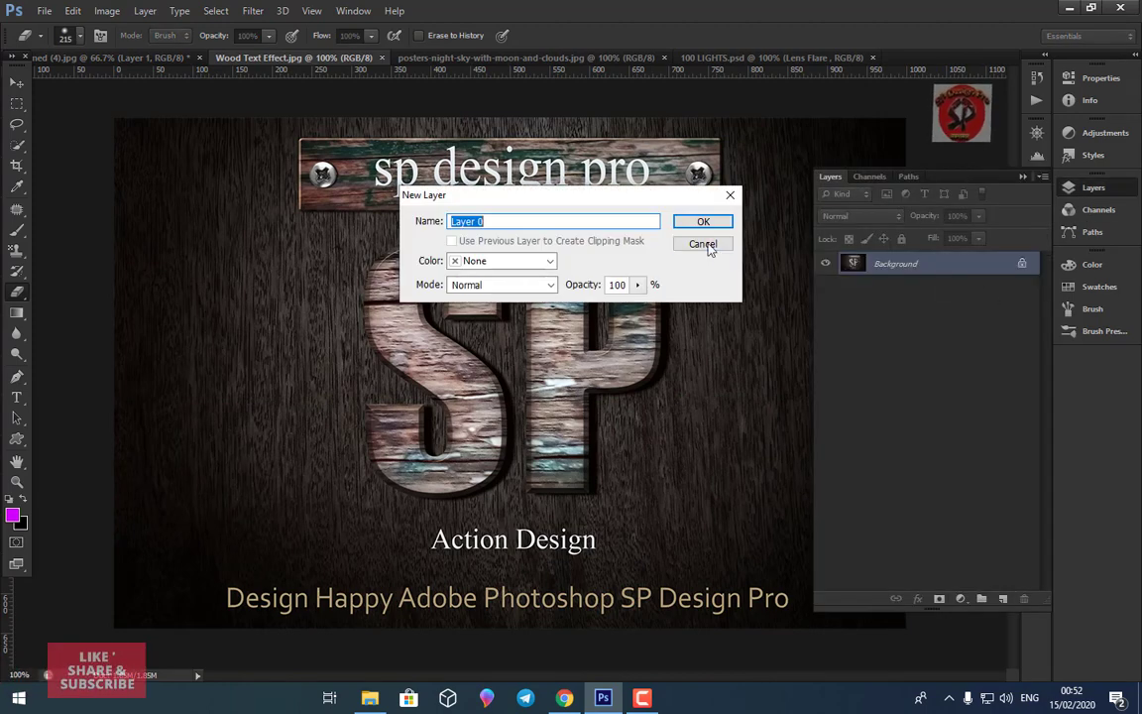
pyautogui.press('Return')
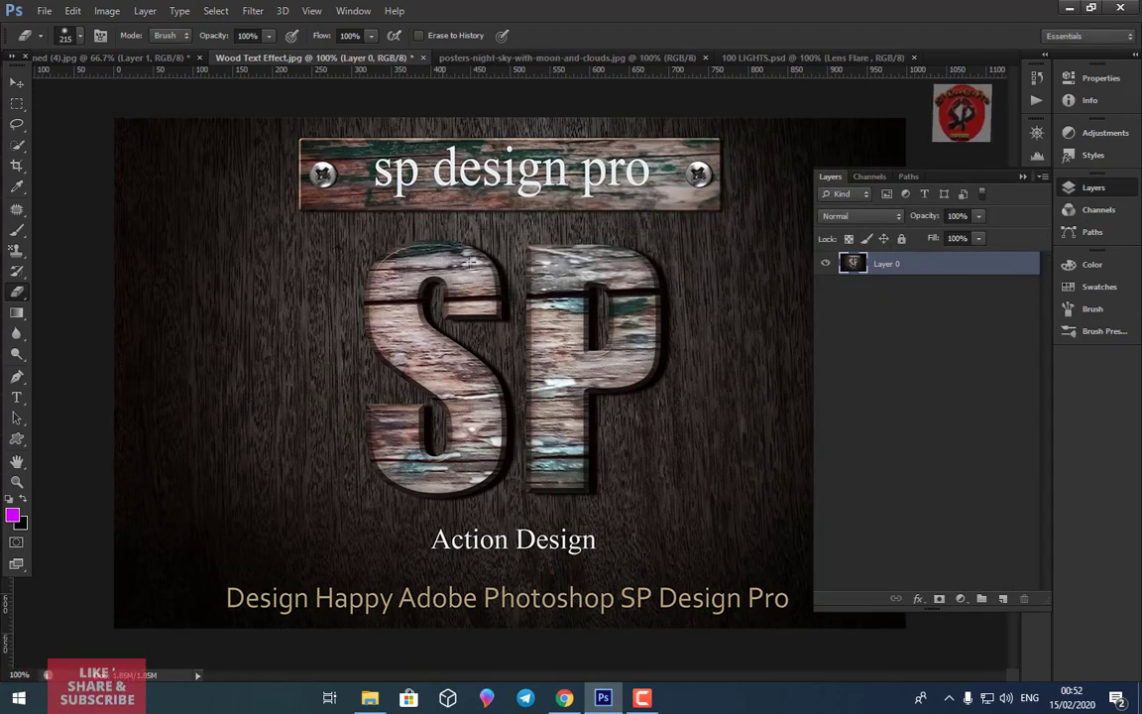
# - Drag the wood SP design into the burning-street composite as Layer 2
pyautogui.click(19, 84)
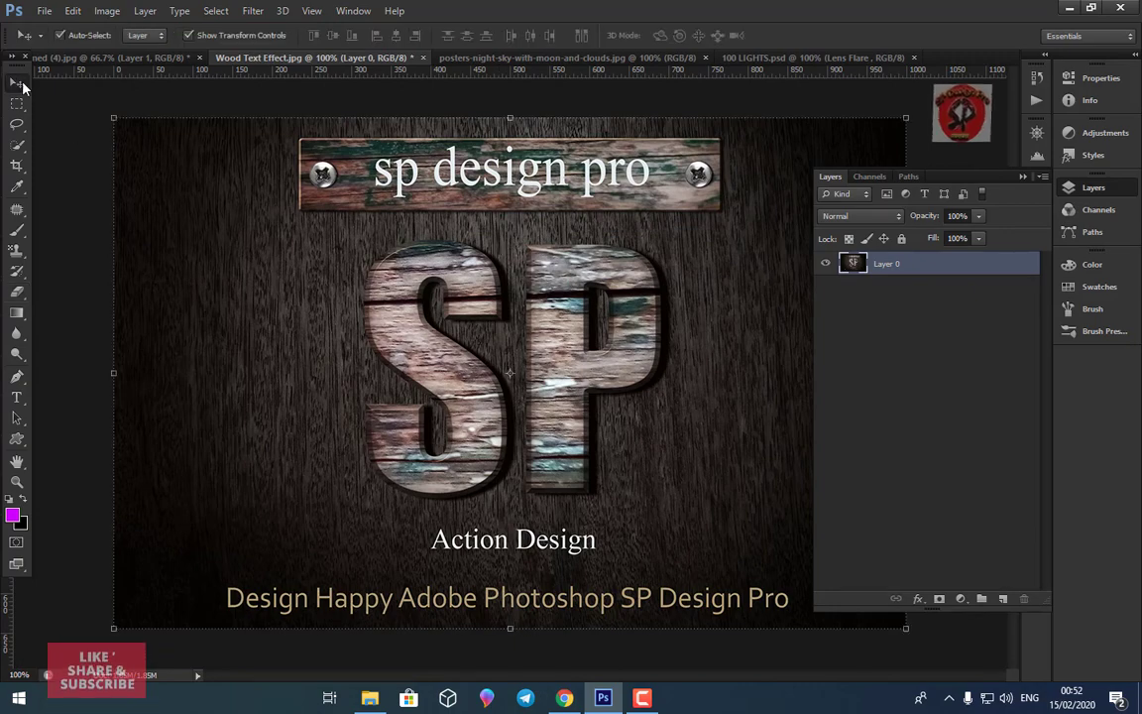
pyautogui.moveTo(518, 300); pyautogui.dragTo(165, 70)
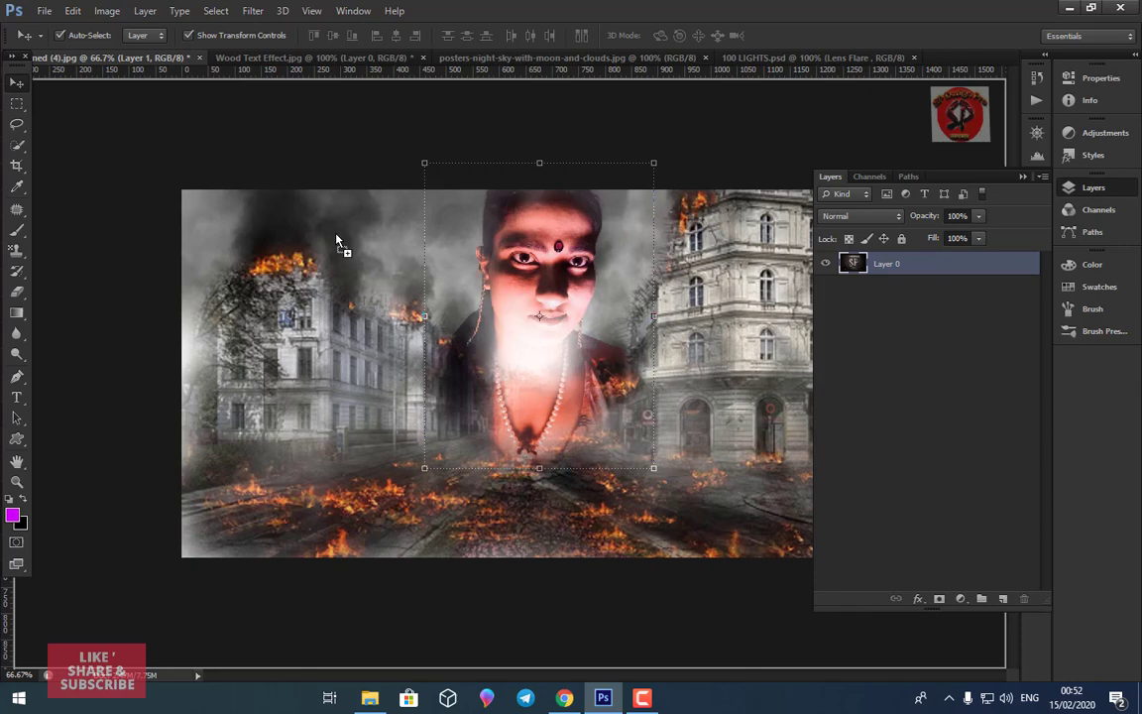
pyautogui.moveTo(166, 70)
pyautogui.mouseDown()
pyautogui.moveTo(535, 416)
pyautogui.moveTo(543, 443)
pyautogui.moveTo(570, 342)
pyautogui.mouseUp()
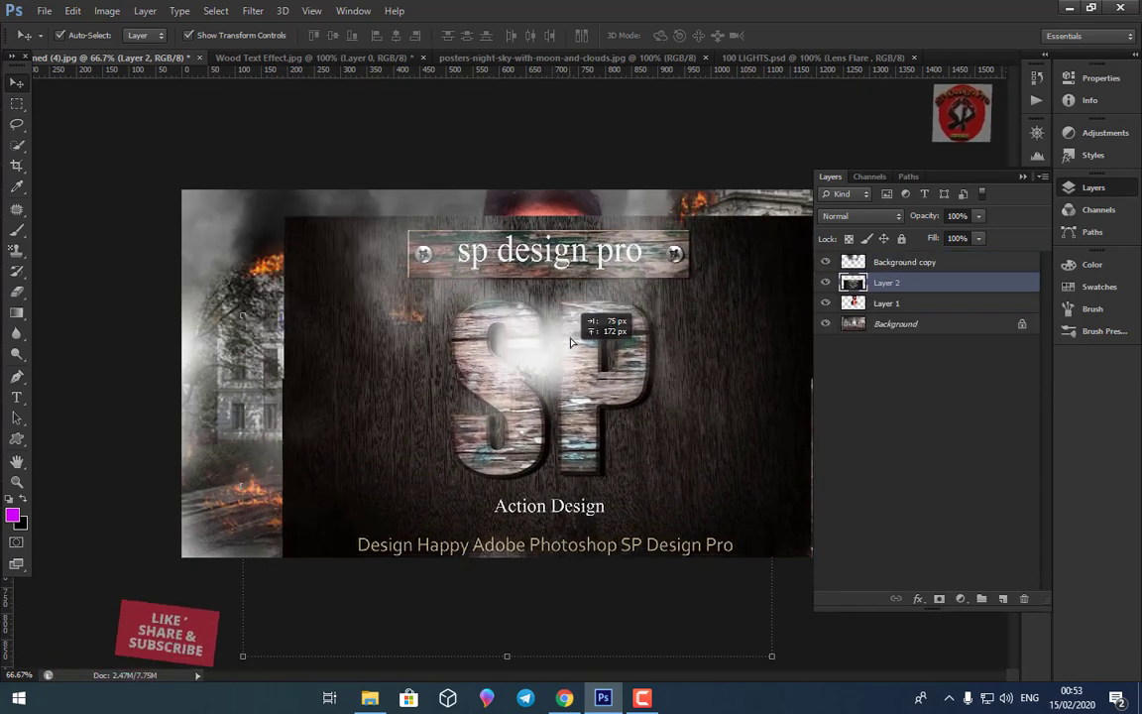
# - Scale the wood panel to 83.50% by 48.37% below the portrait and set its Fill to 61%
pyautogui.moveTo(570, 342); pyautogui.dragTo(555, 330)
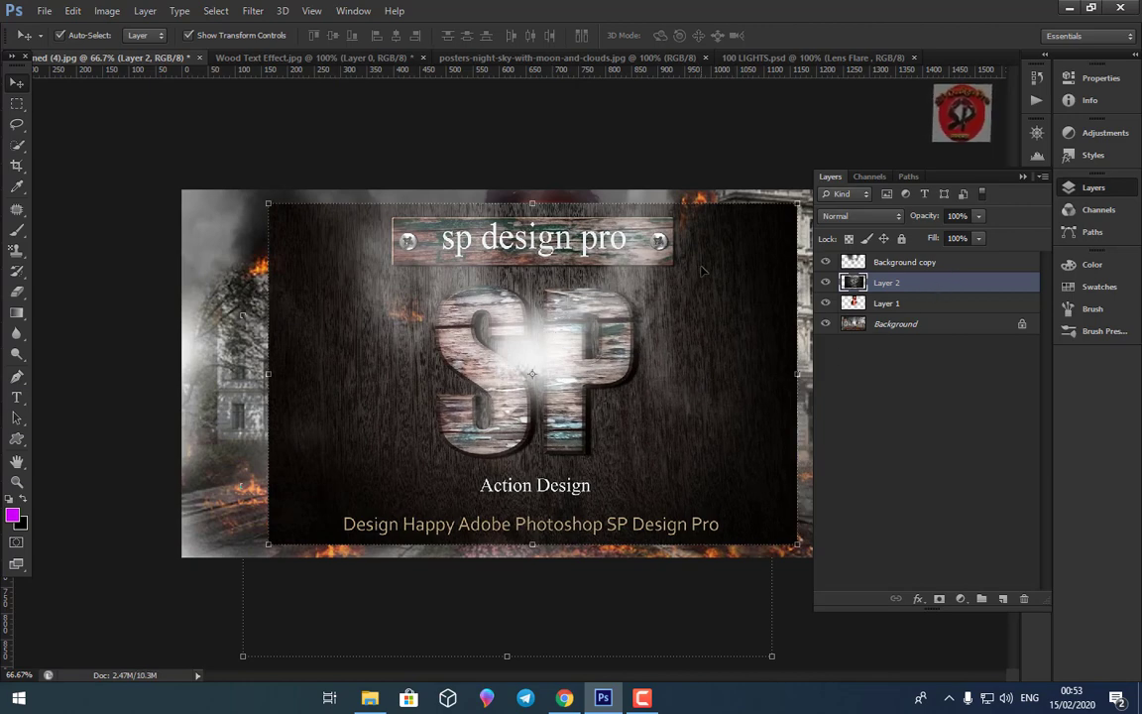
pyautogui.hotkey('ctrl', 't')
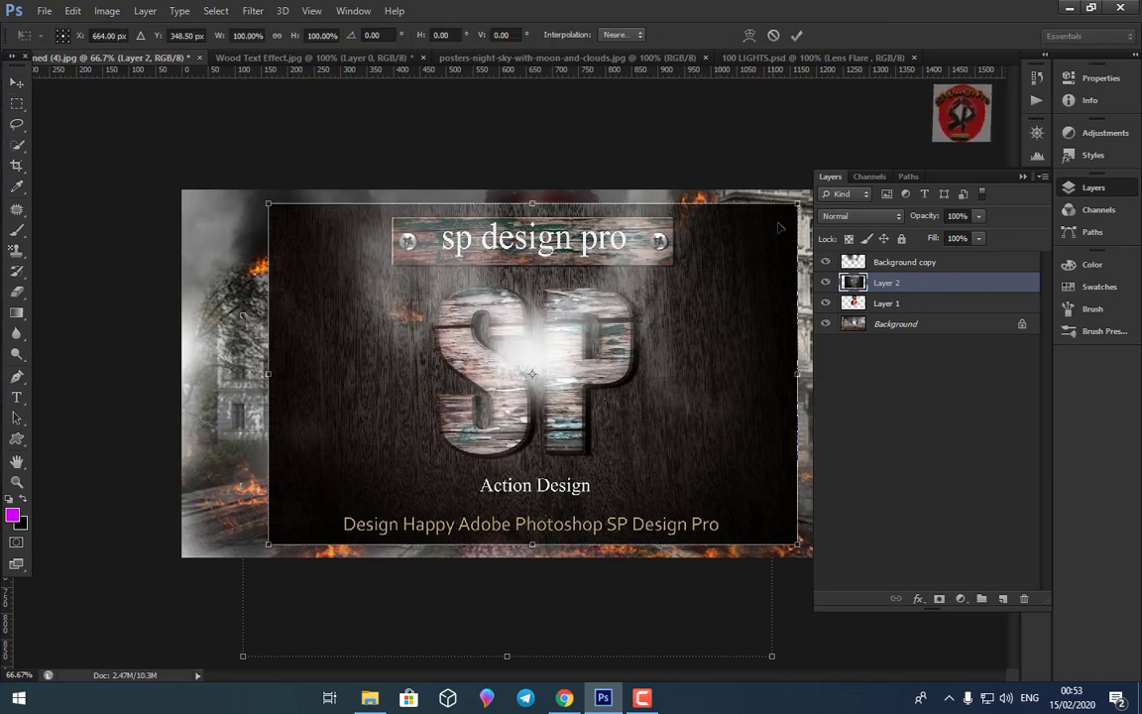
pyautogui.moveTo(796, 203); pyautogui.dragTo(753, 288)
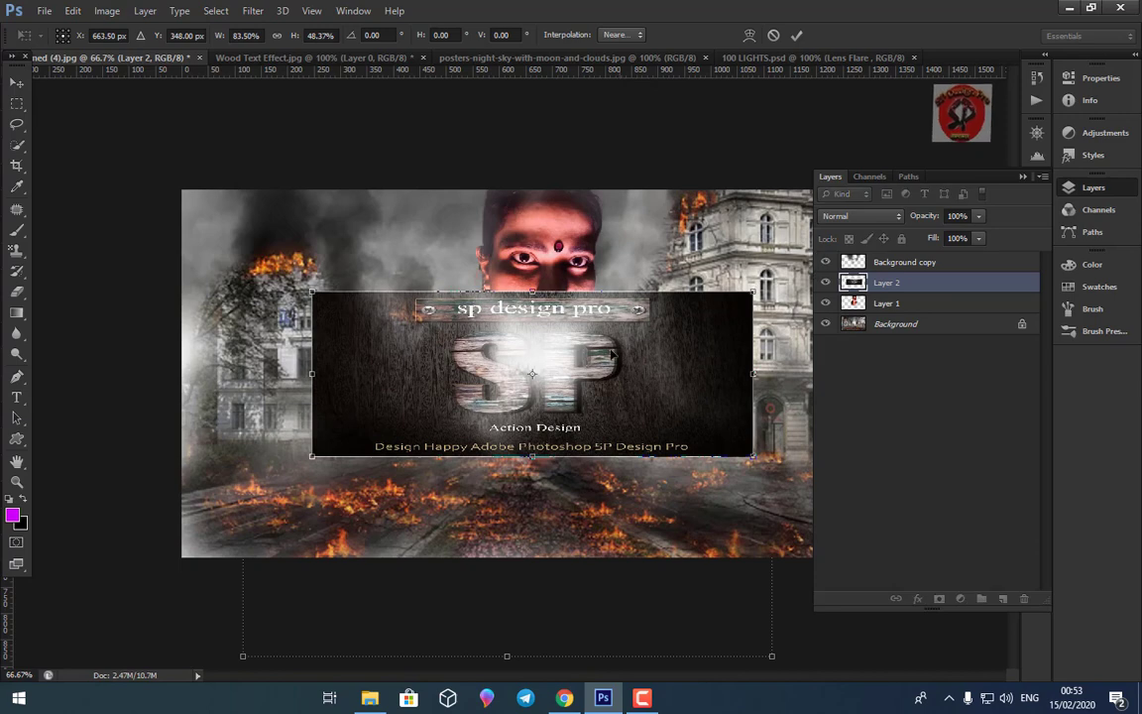
pyautogui.moveTo(583, 350); pyautogui.dragTo(579, 452)
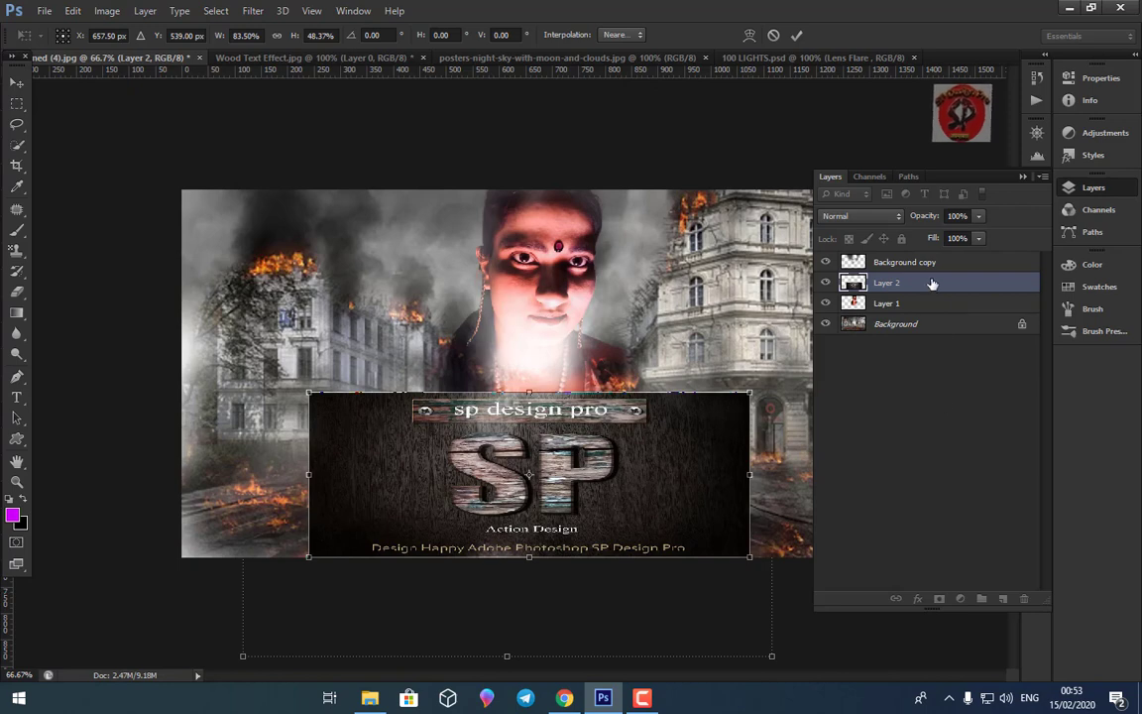
pyautogui.click(978, 239)
pyautogui.moveTo(952, 262); pyautogui.dragTo(947, 262)
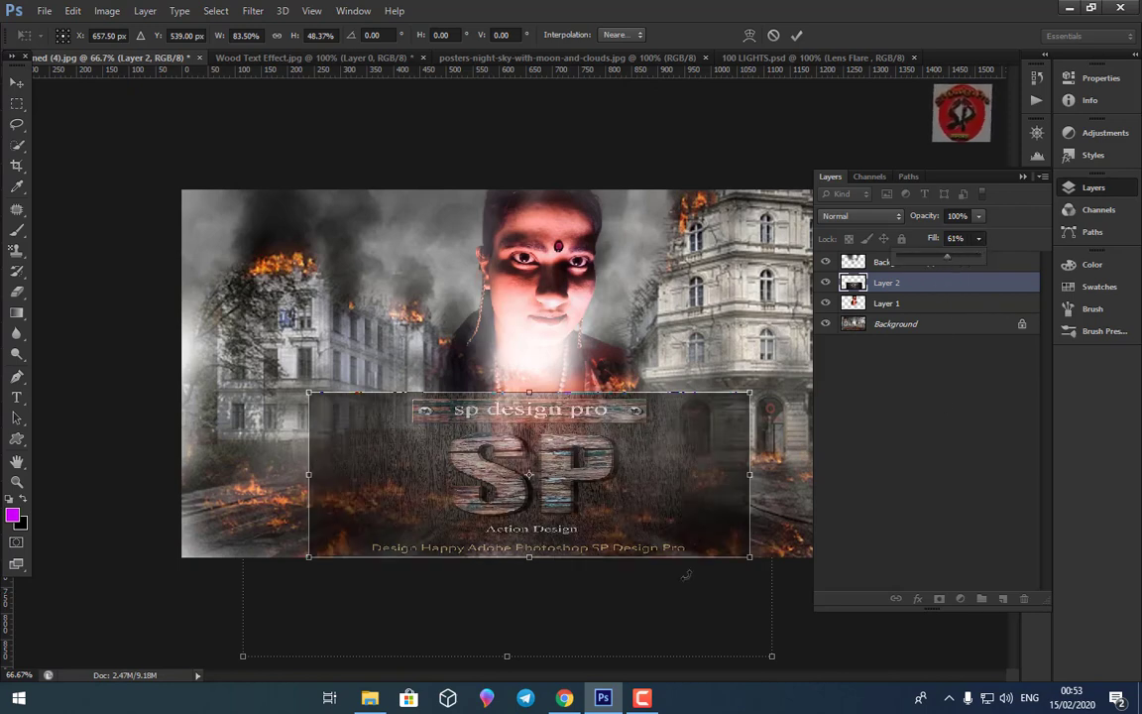
pyautogui.click(933, 480)
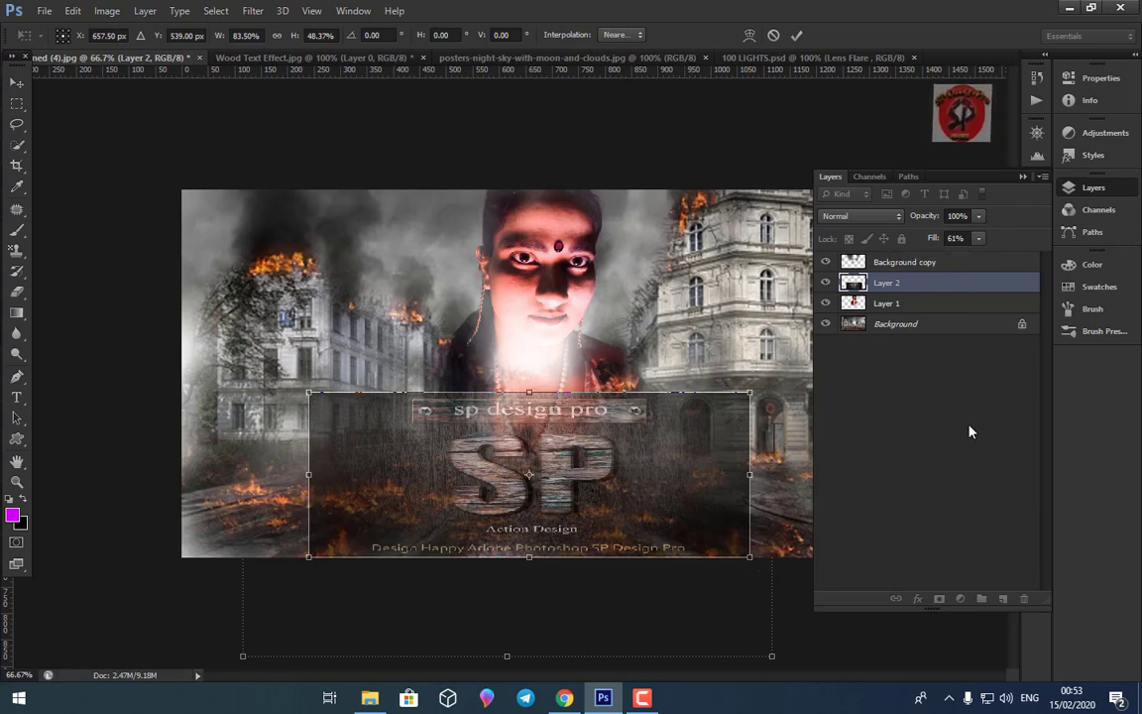
pyautogui.press('Return')
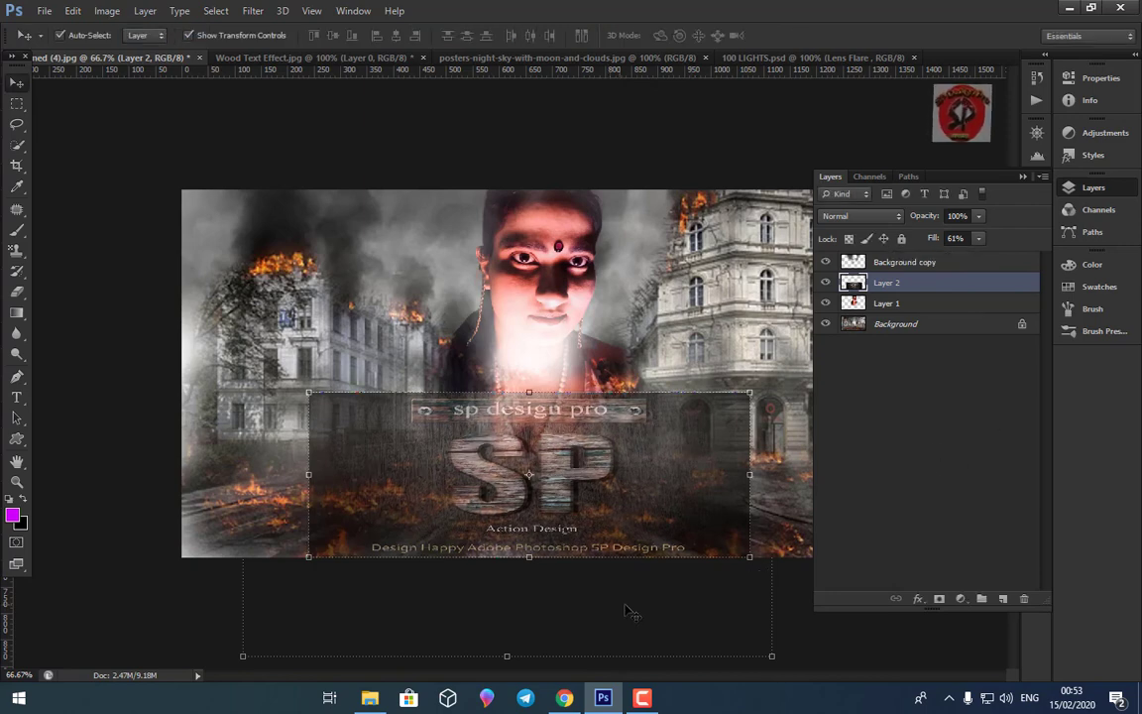
# - Reselect the wood panel Layer 2, choose the Eraser, and bring up the 100 LIGHTS.psd document
pyautogui.click(755, 561)
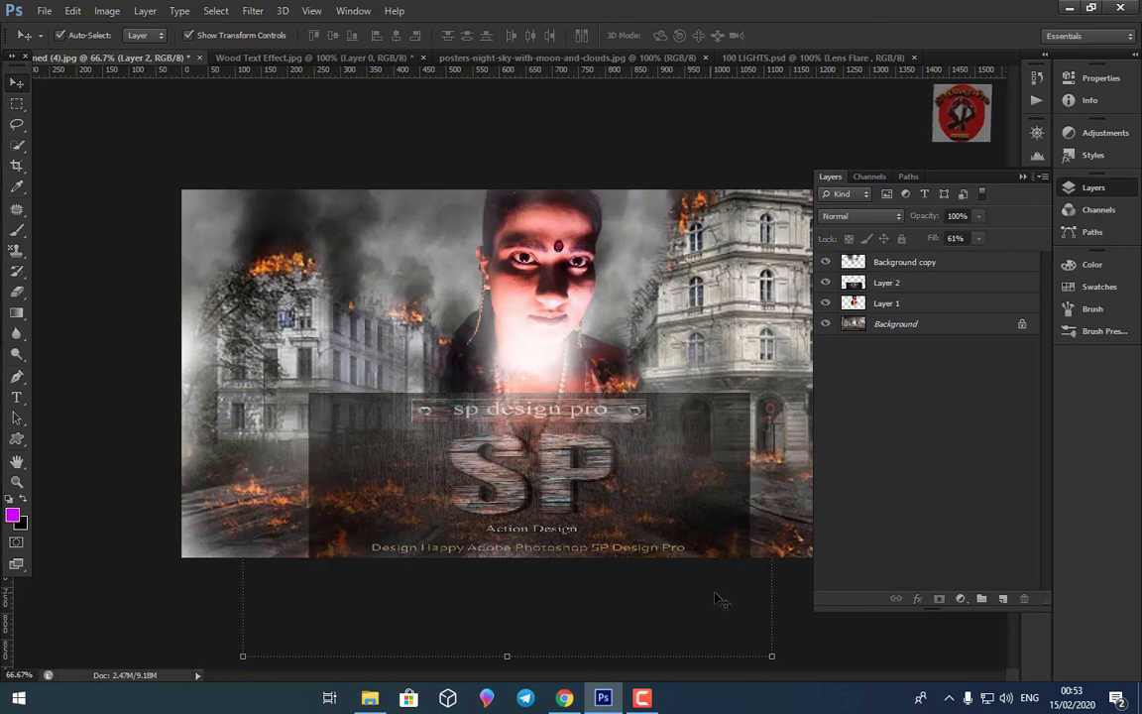
pyautogui.click(907, 268)
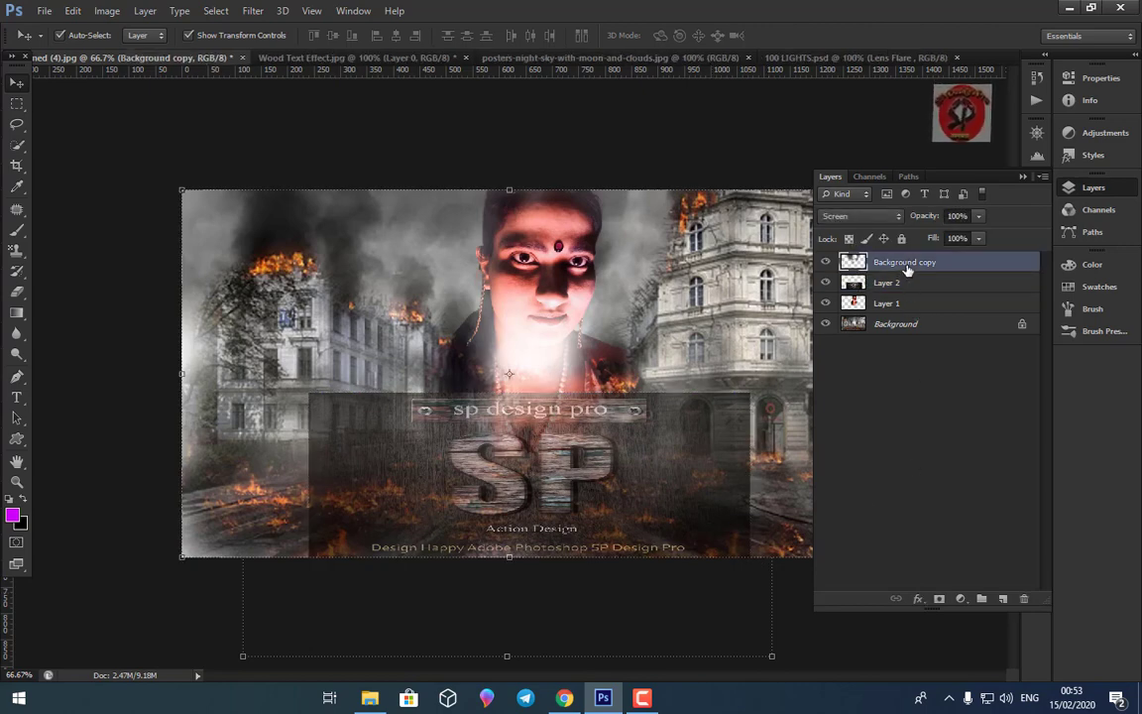
pyautogui.click(896, 284)
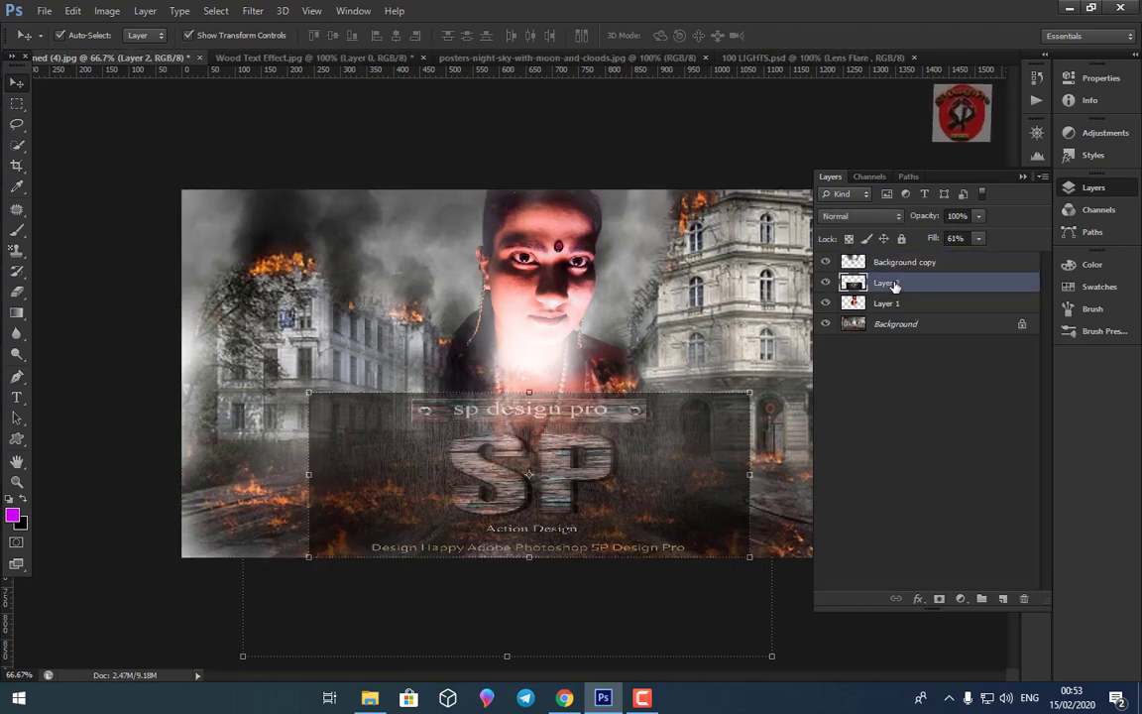
pyautogui.doubleClick(885, 283)
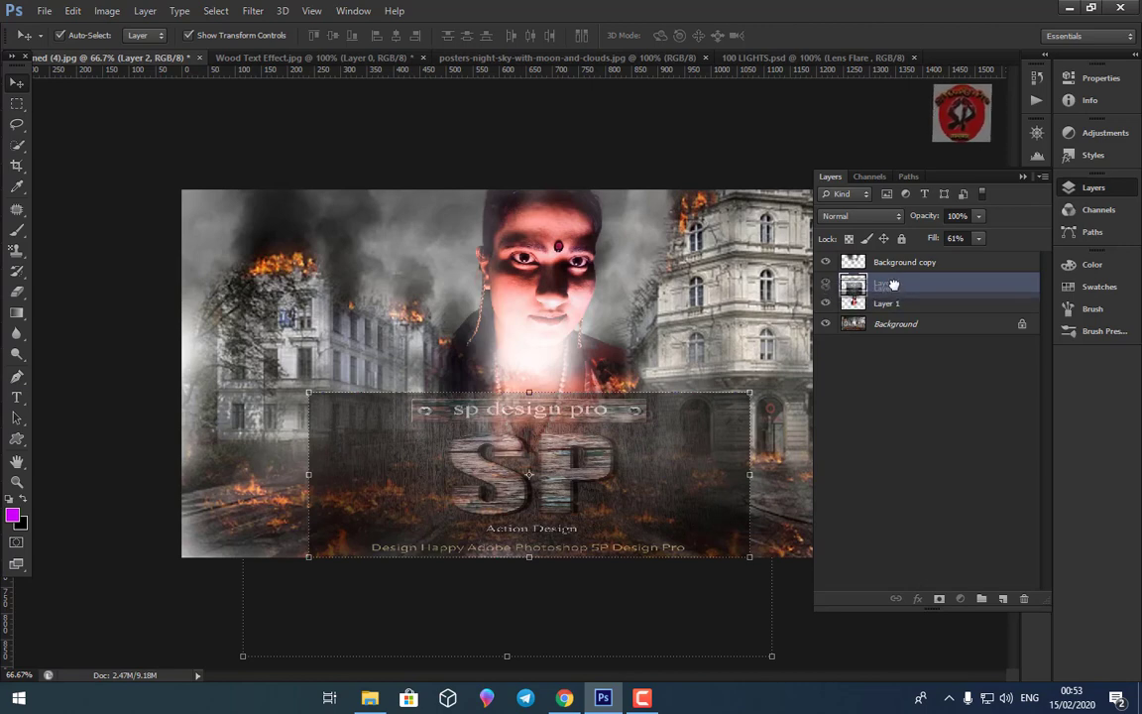
pyautogui.press('Return')
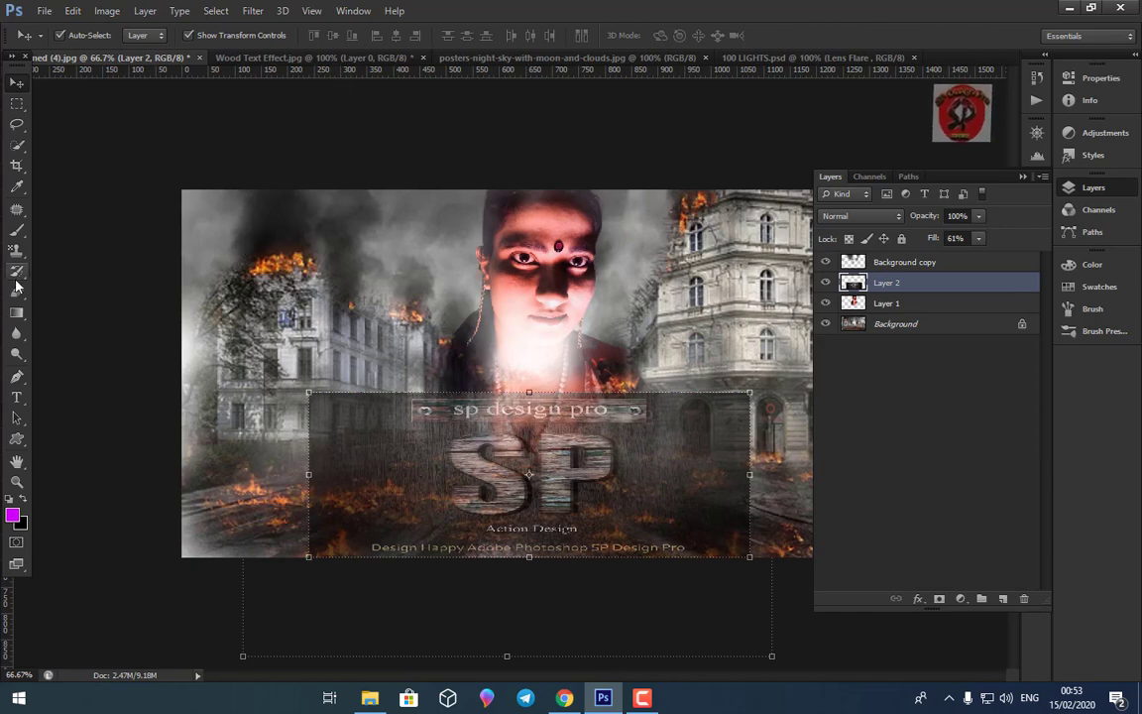
pyautogui.click(17, 292)
pyautogui.click(782, 57)
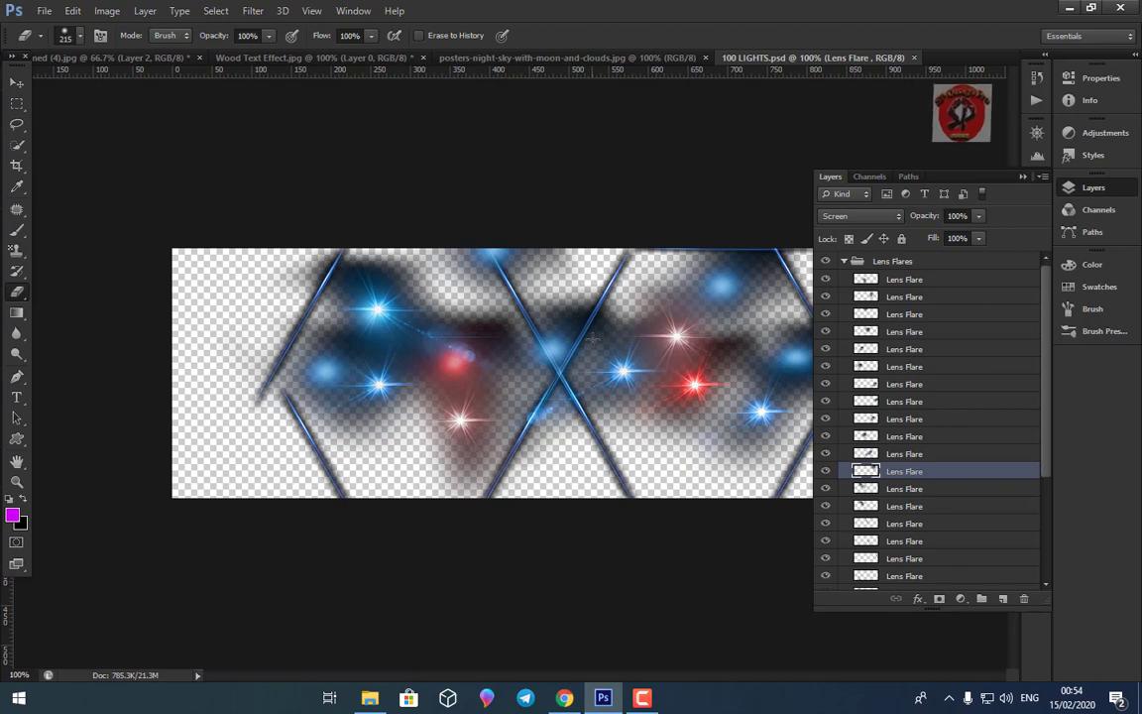
# - Place the lens flare over one of the woman's eyes in the composite
pyautogui.click(16, 83)
pyautogui.hotkey('ctrl', 't')
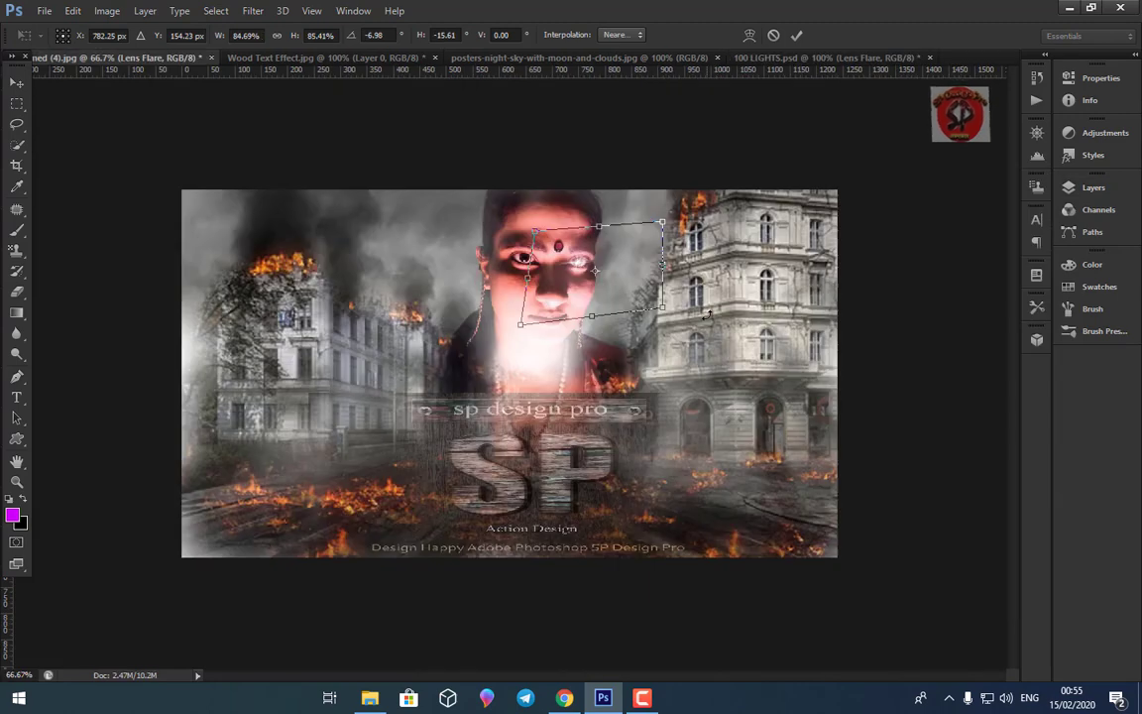
pyautogui.press('Return')
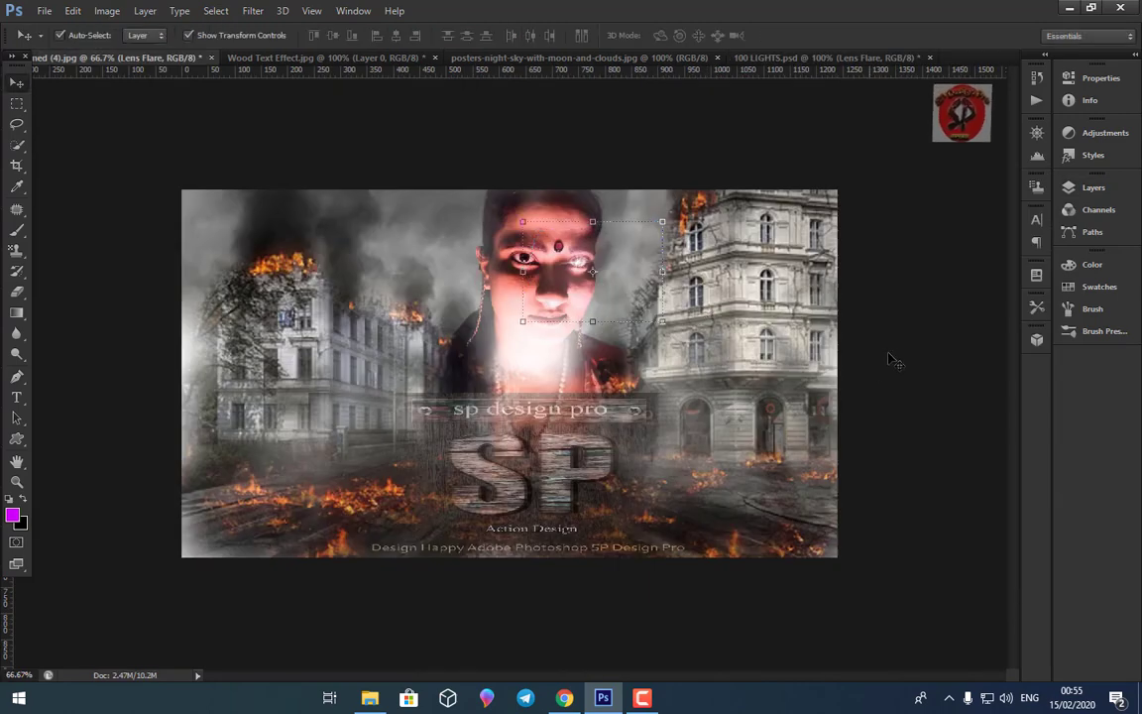
pyautogui.hotkey('ctrl', 'e')
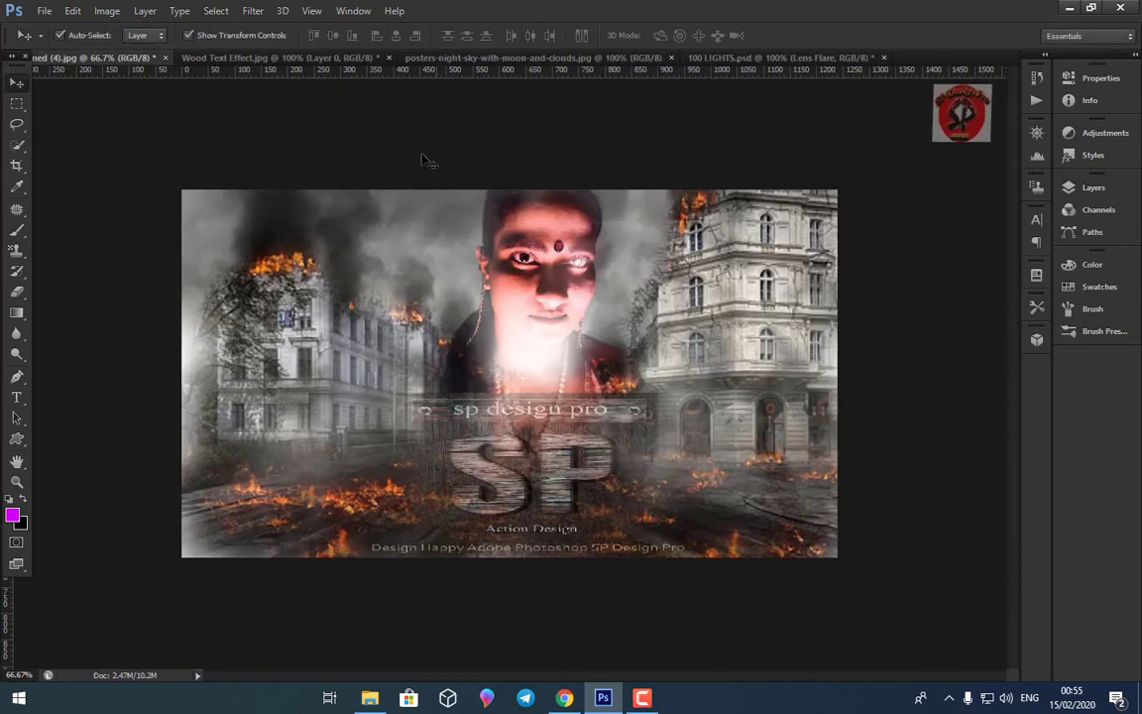
pyautogui.click(1091, 187)
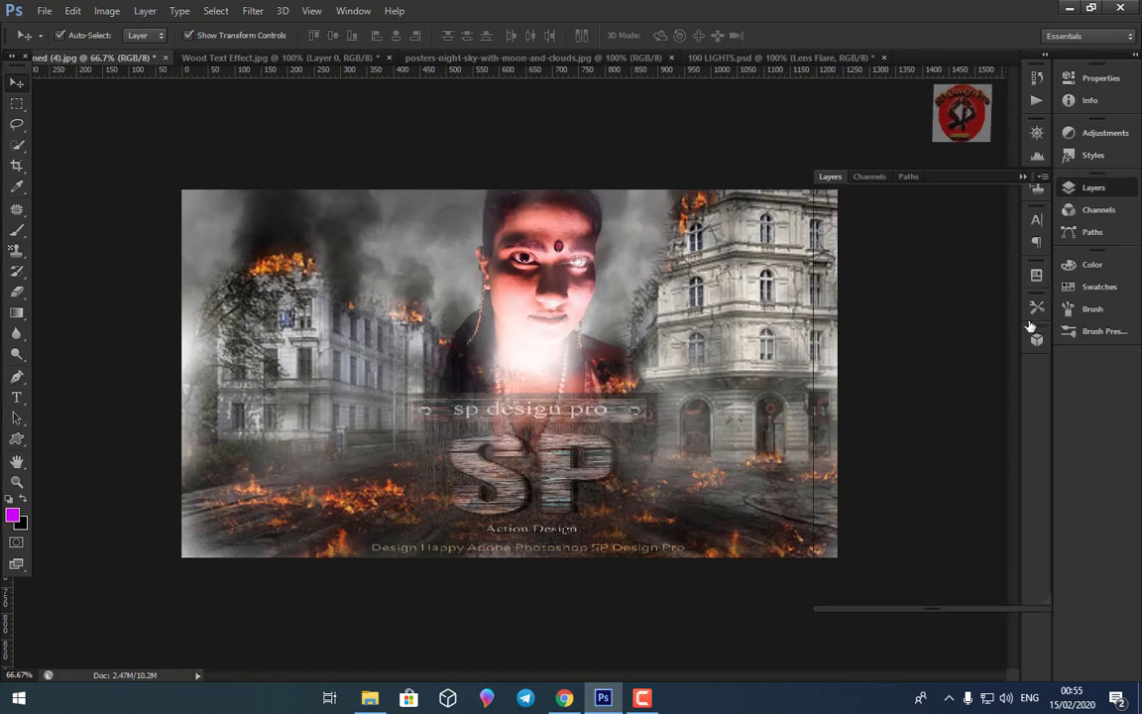
pyautogui.click(892, 283)
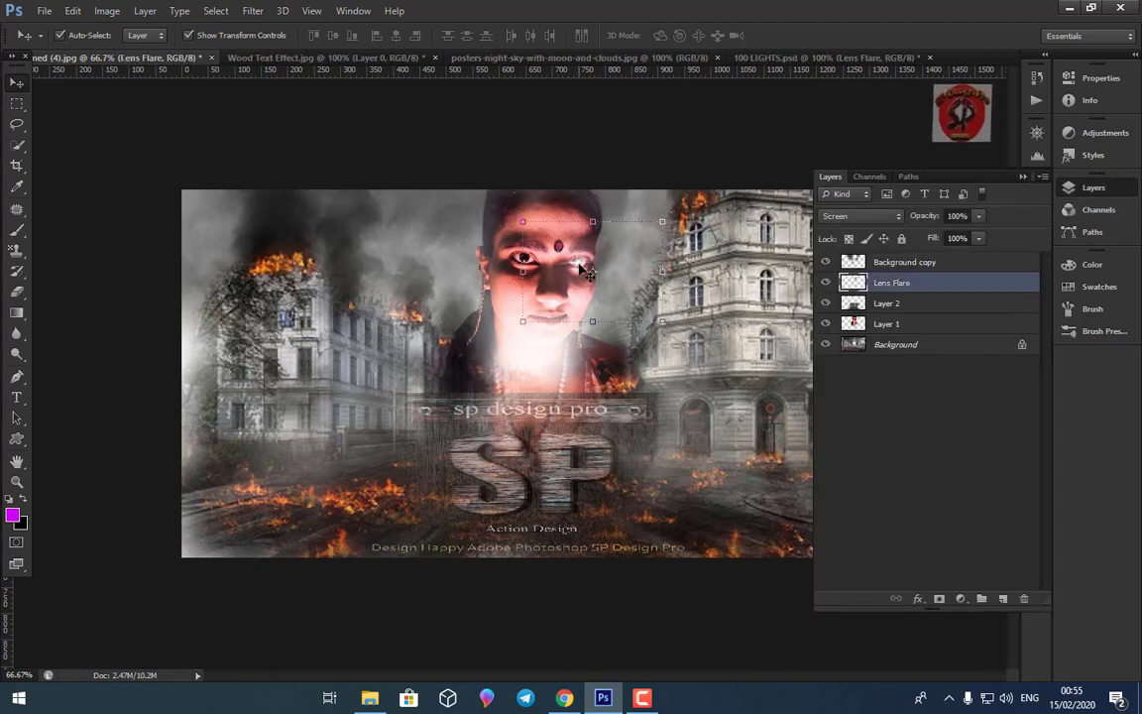
# - Duplicate the Lens Flare layer and move the copy onto the other eye
pyautogui.rightClick(909, 284)
pyautogui.click(971, 132)
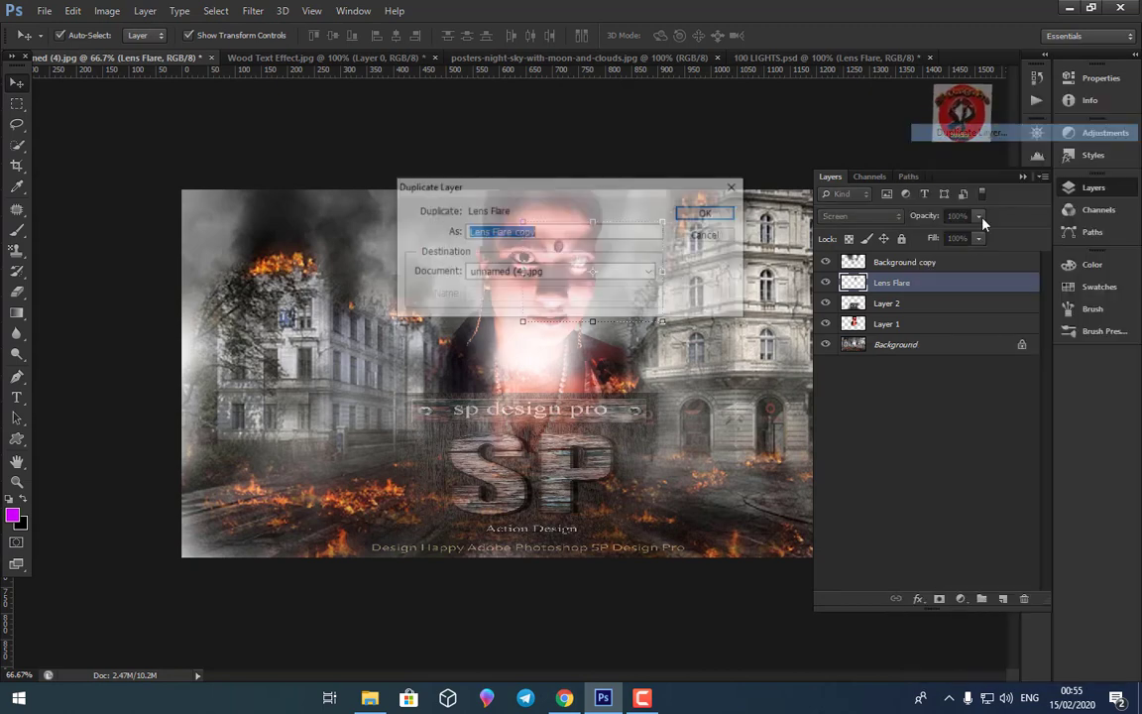
pyautogui.click(709, 213)
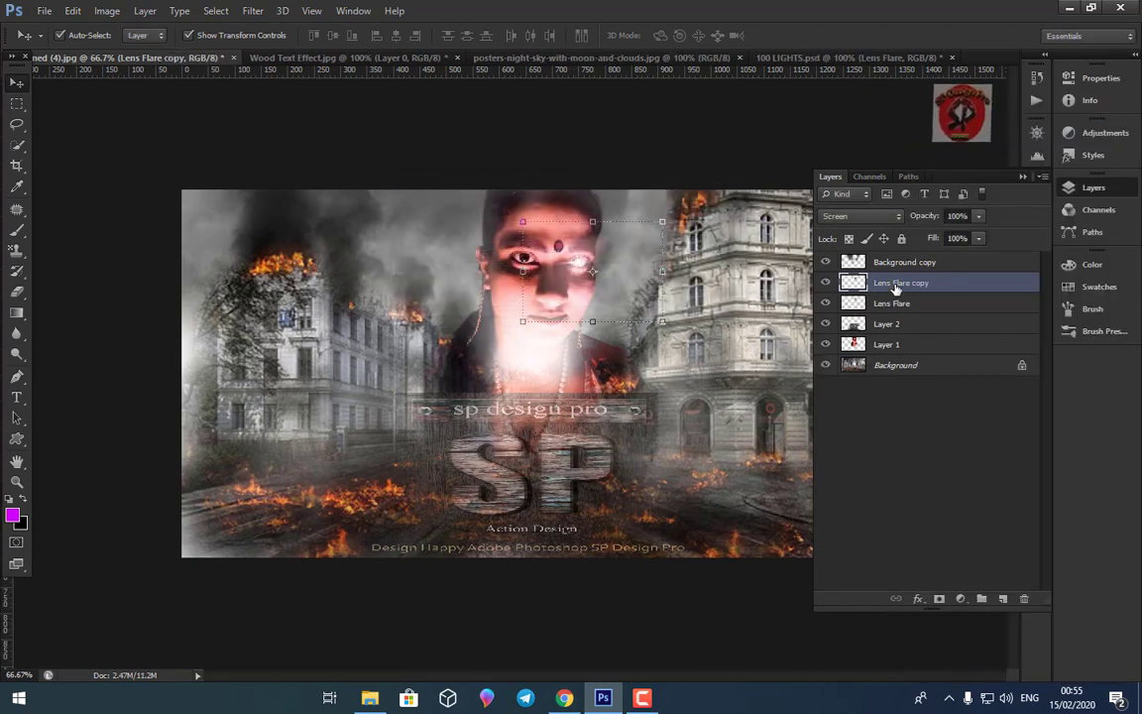
pyautogui.moveTo(578, 266); pyautogui.dragTo(526, 262)
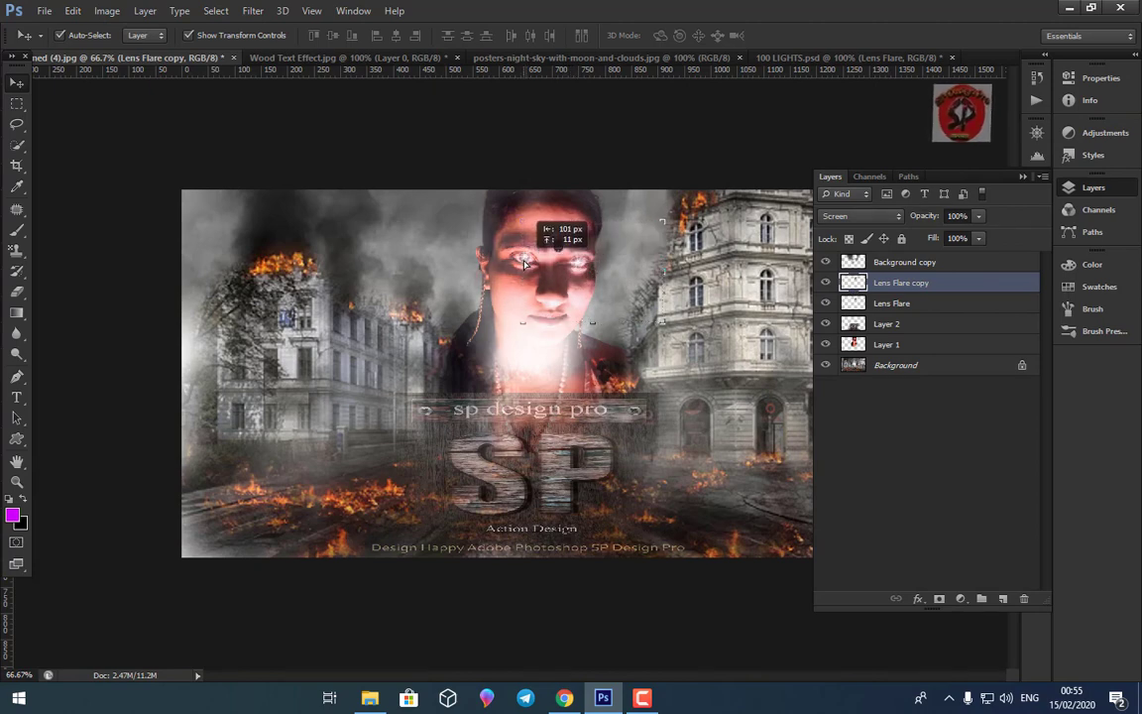
pyautogui.moveTo(526, 263); pyautogui.dragTo(525, 264)
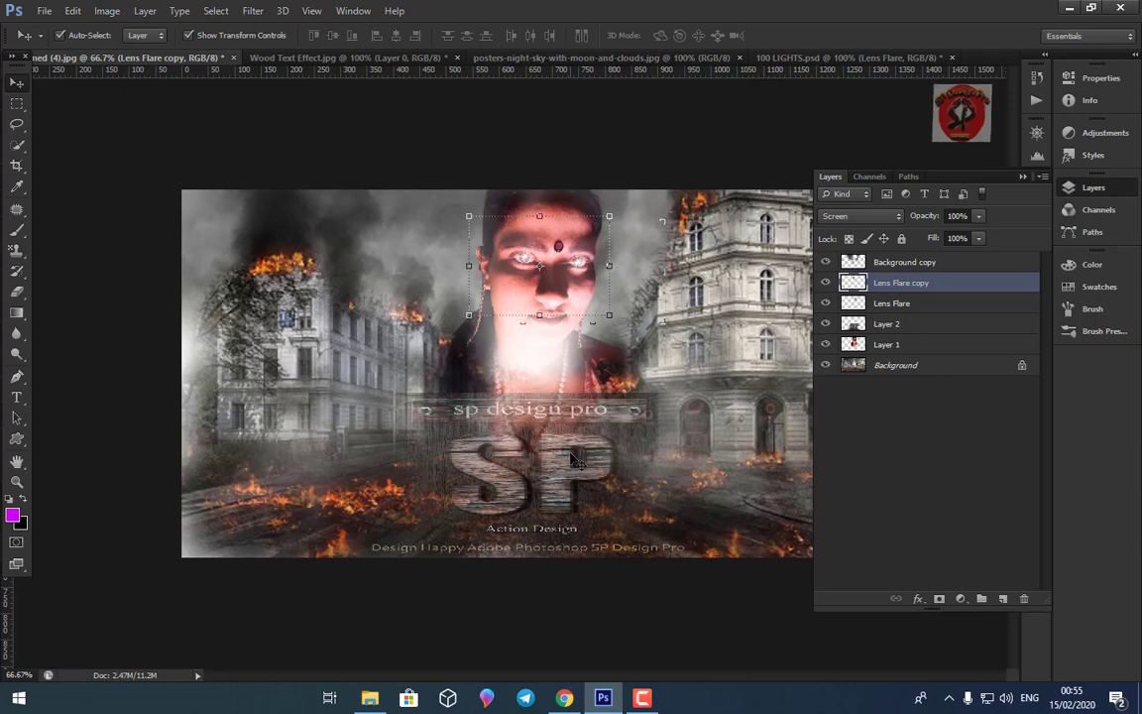
# - Partly erase the Lens Flare copy's glow around the eye, then select the original Lens Flare
pyautogui.click(607, 590)
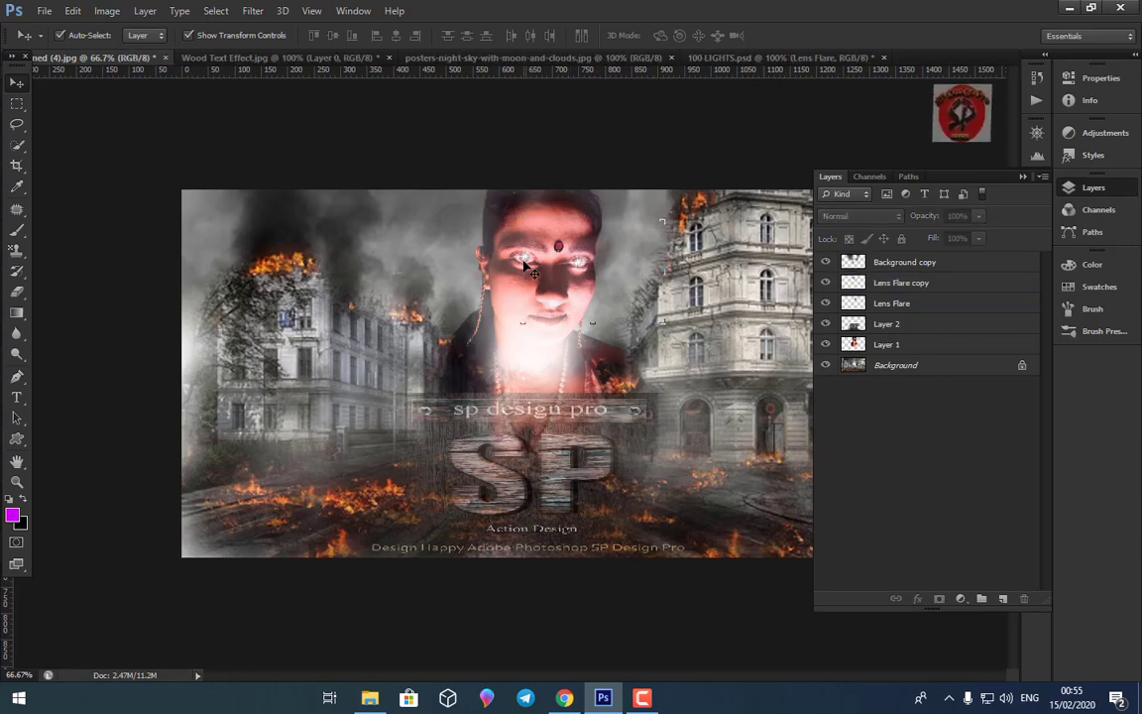
pyautogui.click(898, 285)
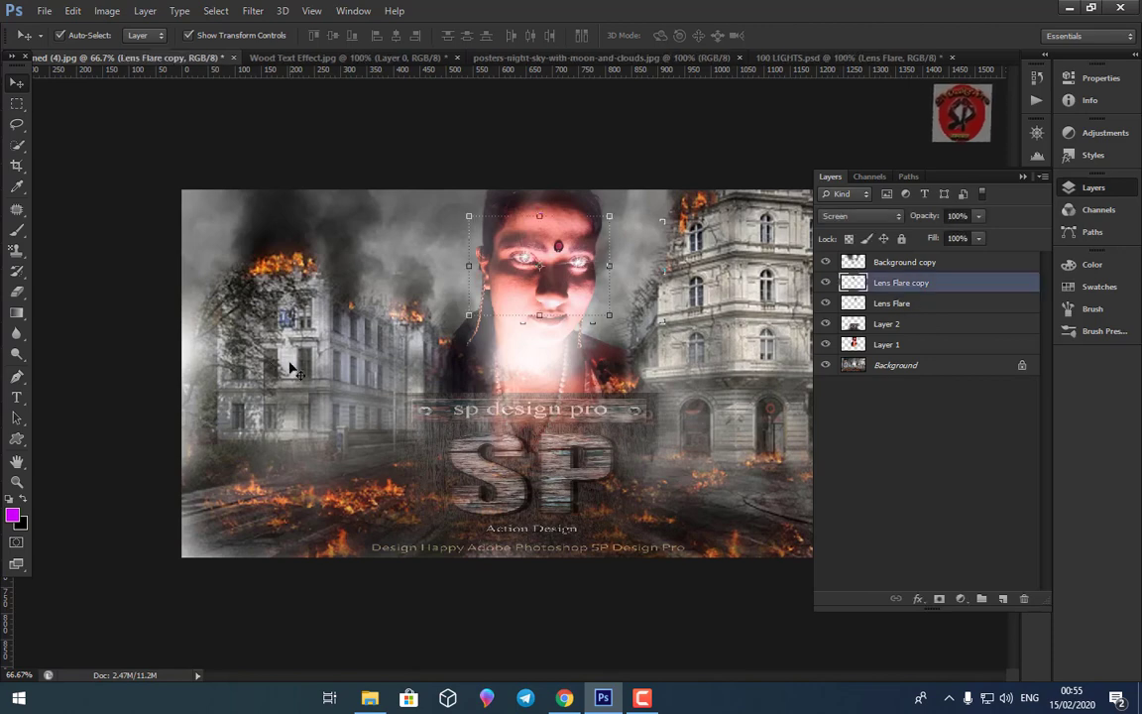
pyautogui.click(17, 291)
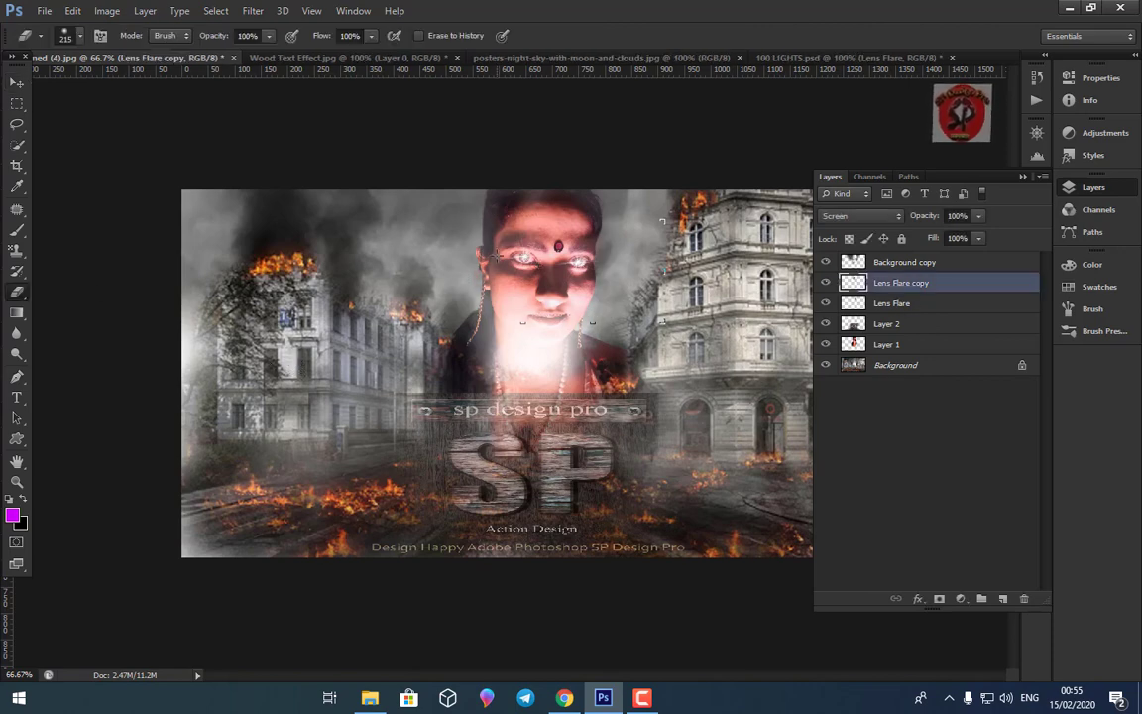
pyautogui.moveTo(488, 241); pyautogui.dragTo(516, 255)
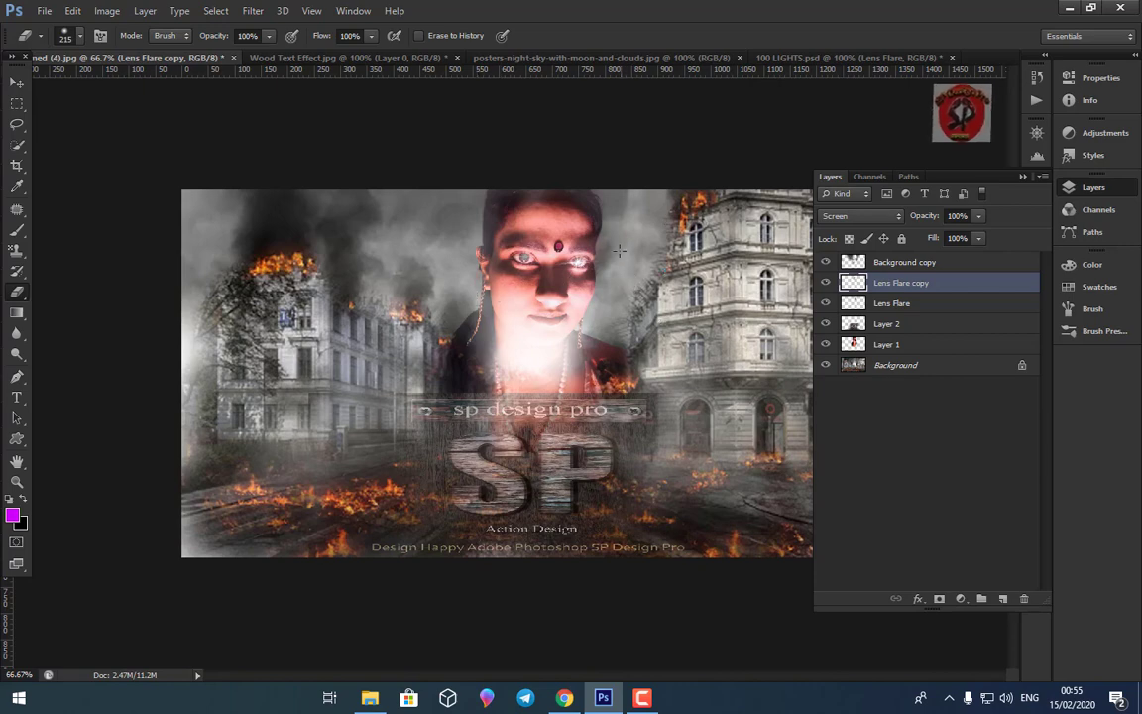
pyautogui.click(852, 303)
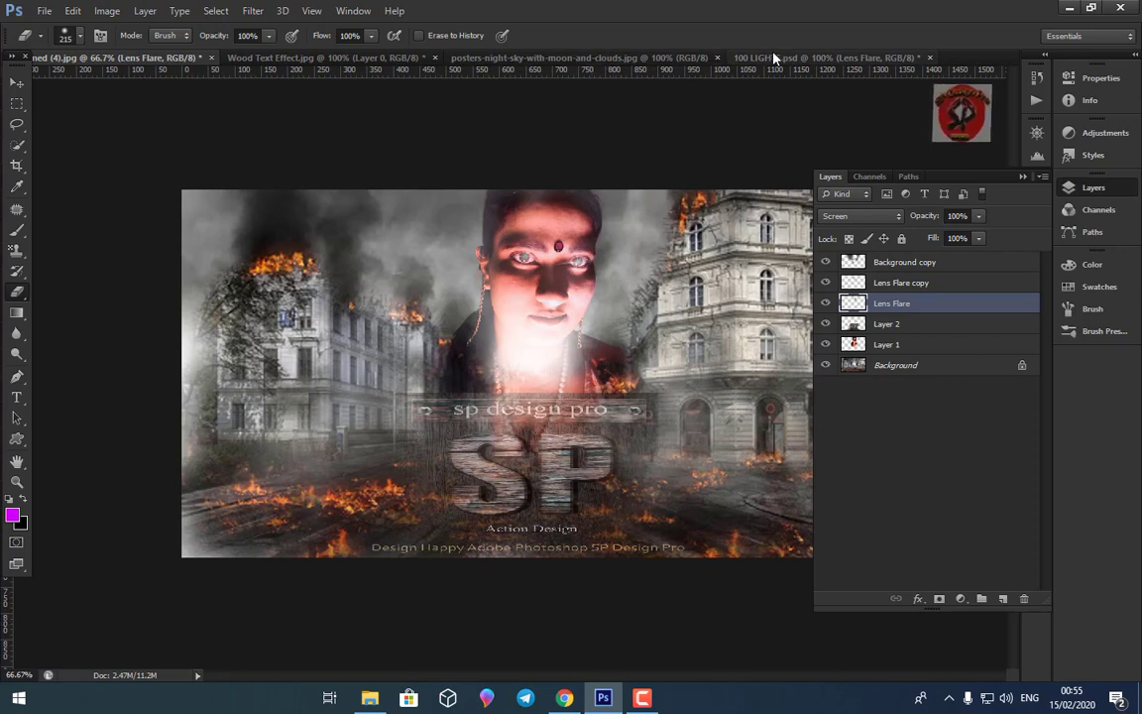
# - In the night-sky moon image, convert the locked Background into Layer 0
pyautogui.click(644, 60)
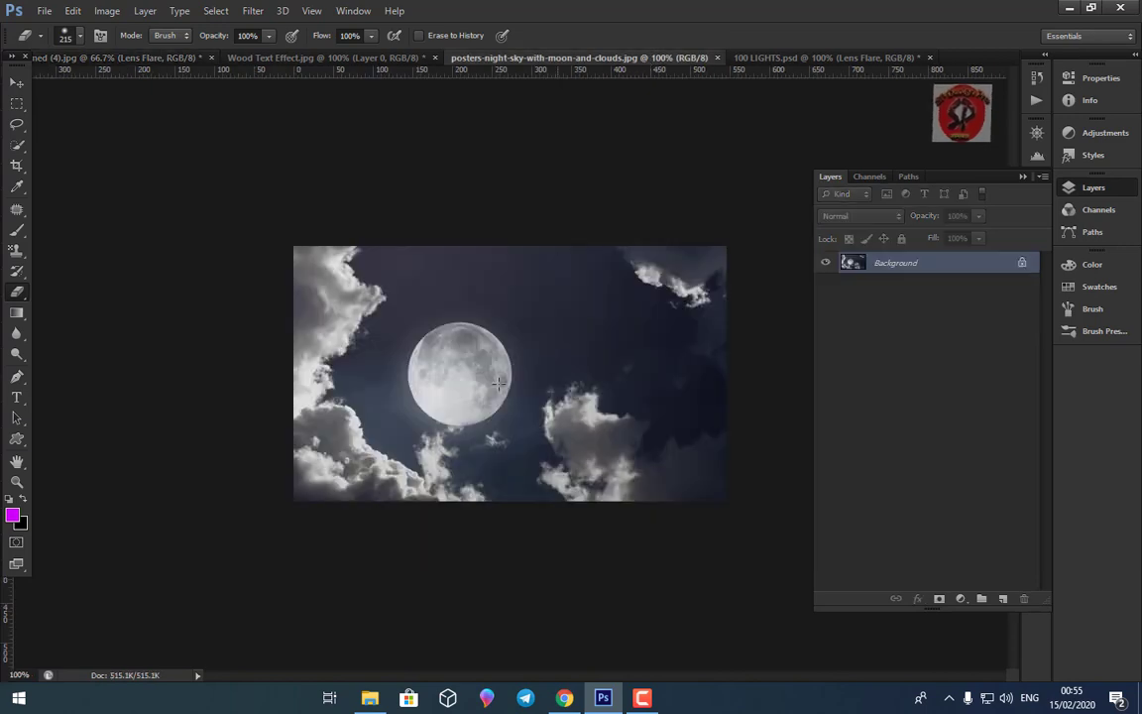
pyautogui.doubleClick(906, 262)
pyautogui.press('Return')
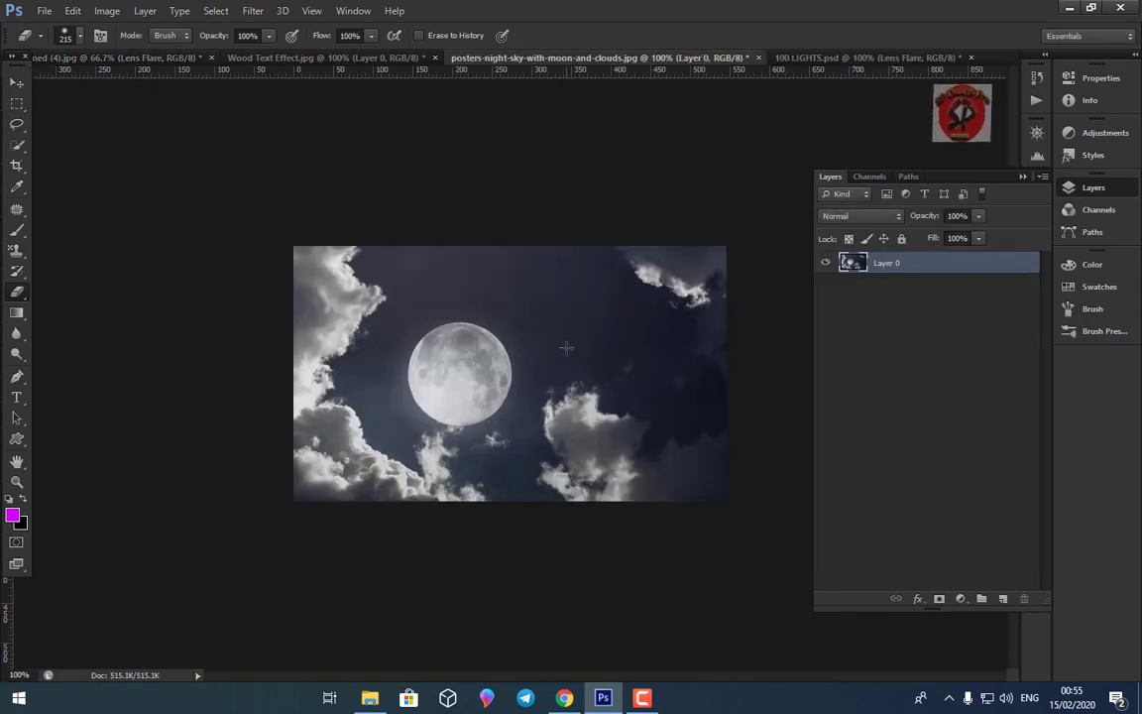
# - Move the moon sky into the city composite's upper left and stretch it to about 221% width
pyautogui.click(17, 83)
pyautogui.moveTo(548, 338)
pyautogui.mouseDown()
pyautogui.moveTo(234, 141)
pyautogui.moveTo(168, 55)
pyautogui.moveTo(439, 295)
pyautogui.moveTo(394, 264)
pyautogui.mouseUp()
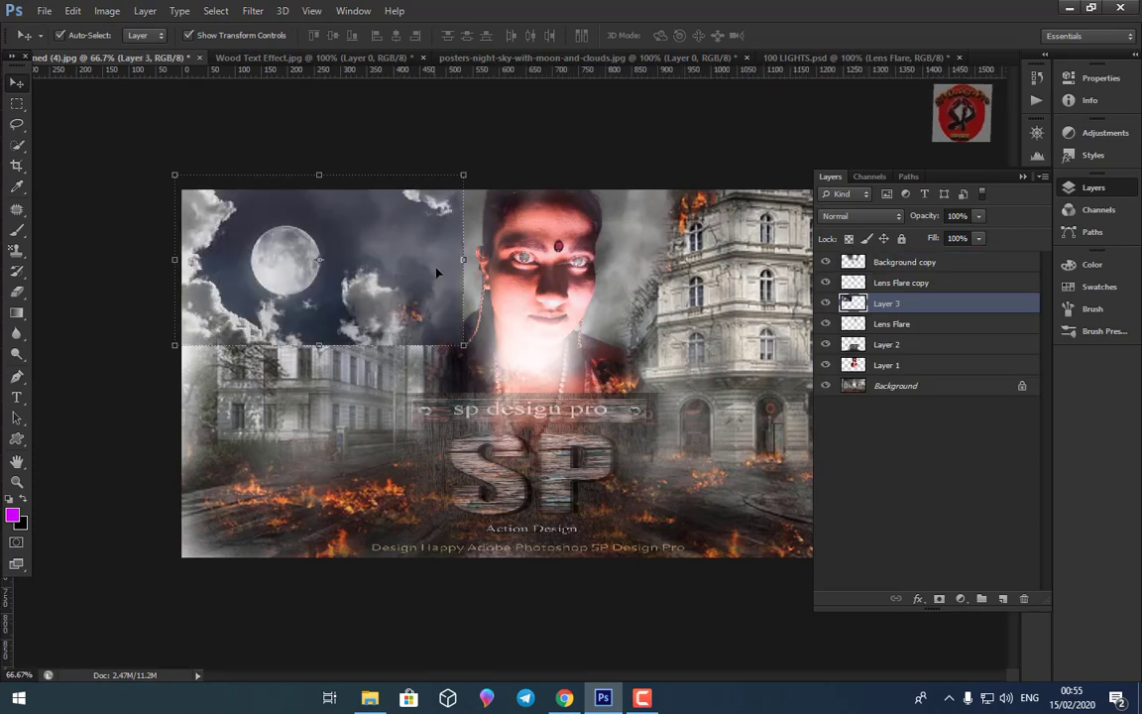
pyautogui.moveTo(463, 260); pyautogui.dragTo(823, 259)
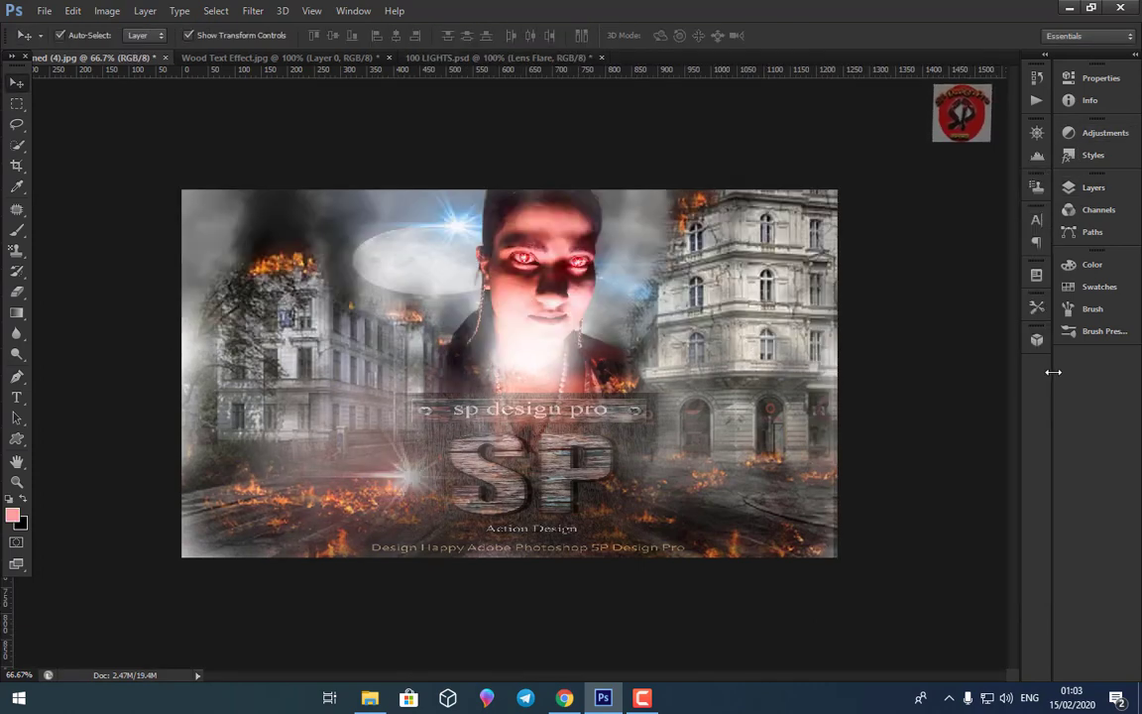
pyautogui.click(1091, 187)
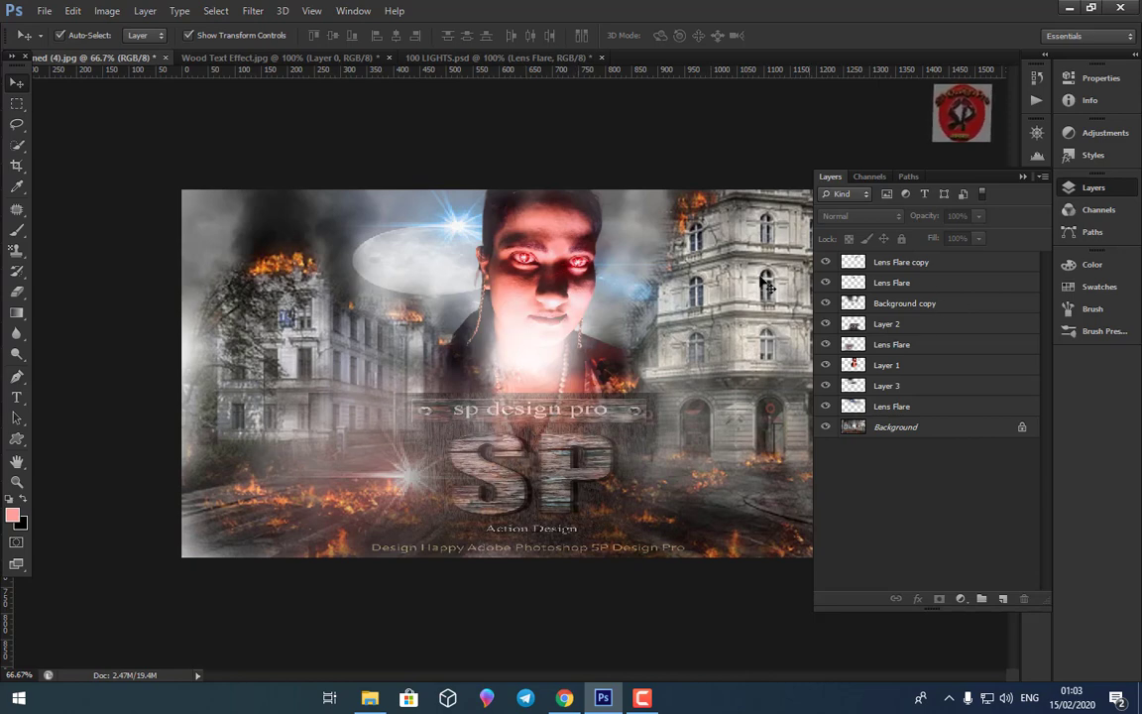
pyautogui.press('F7')
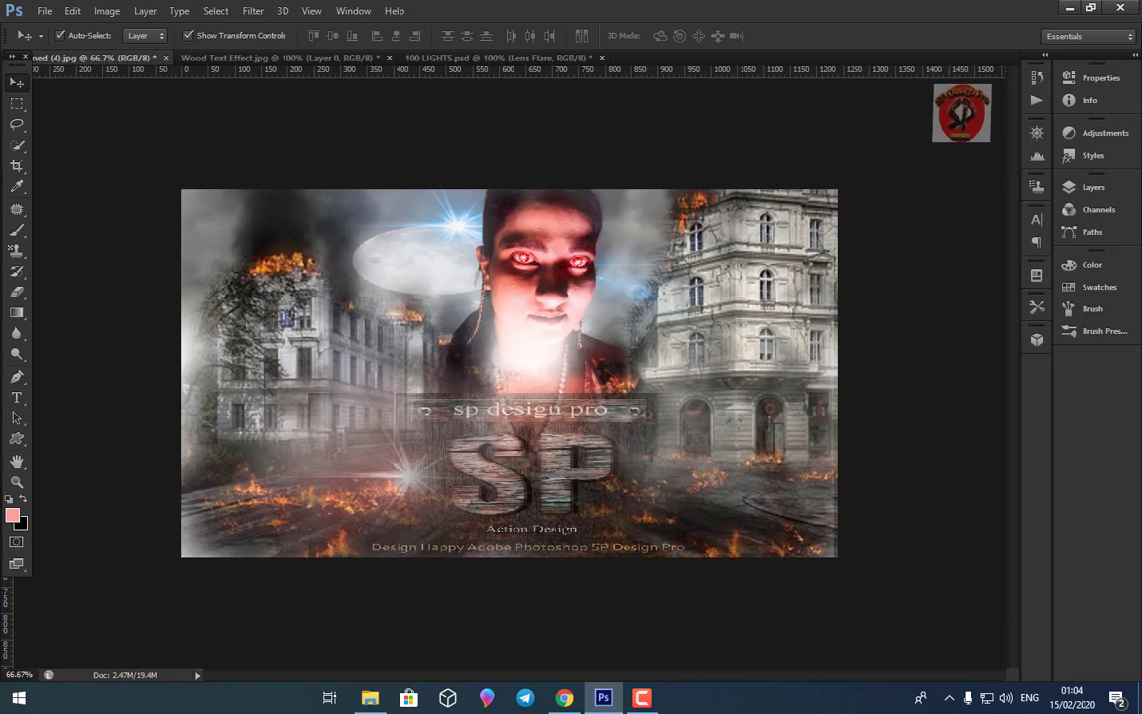
pyautogui.moveTo(642, 698)
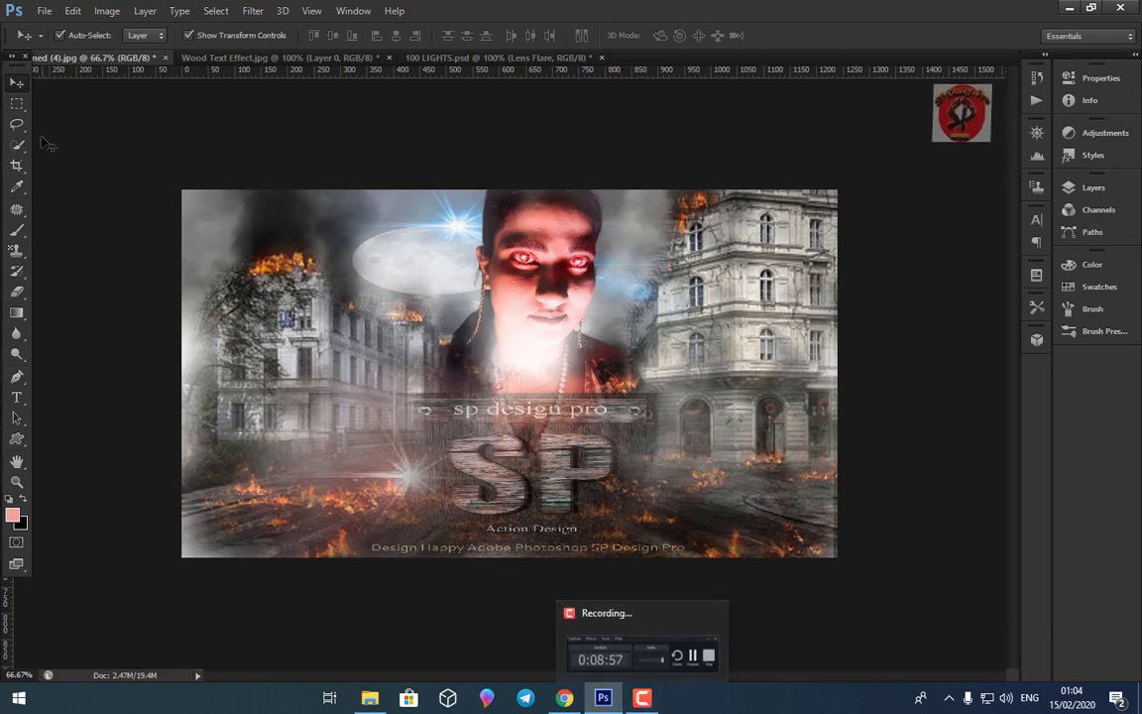
# - Open the File menu for the finished burning-city composite
pyautogui.click(45, 13)
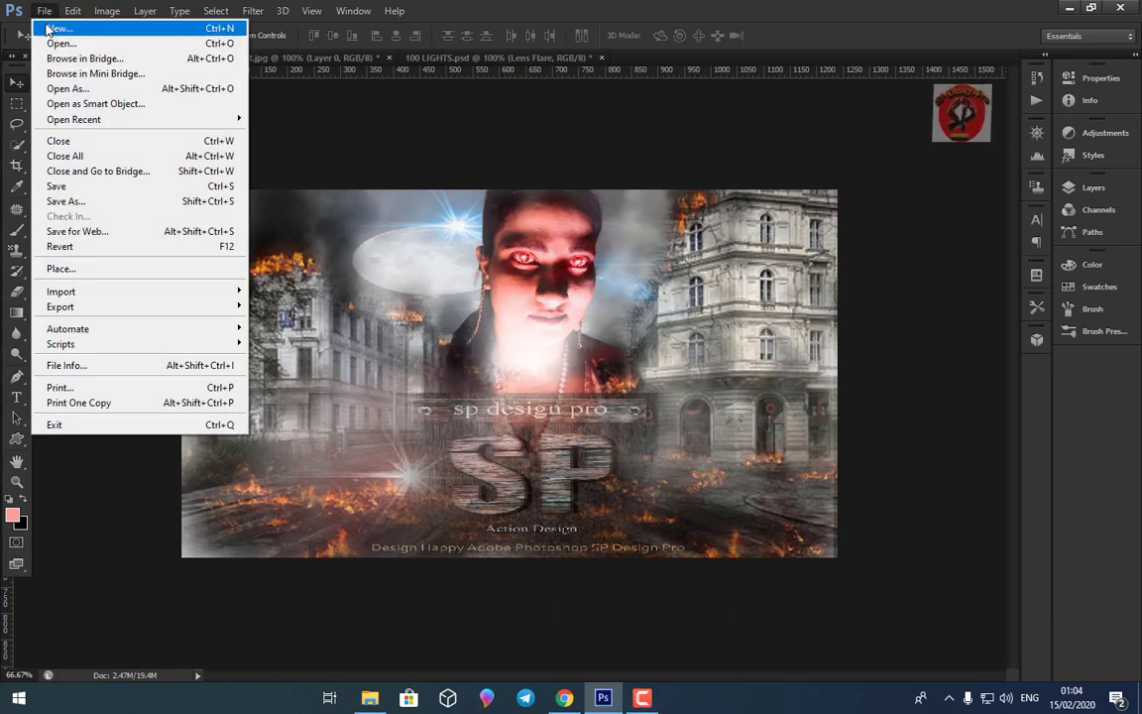